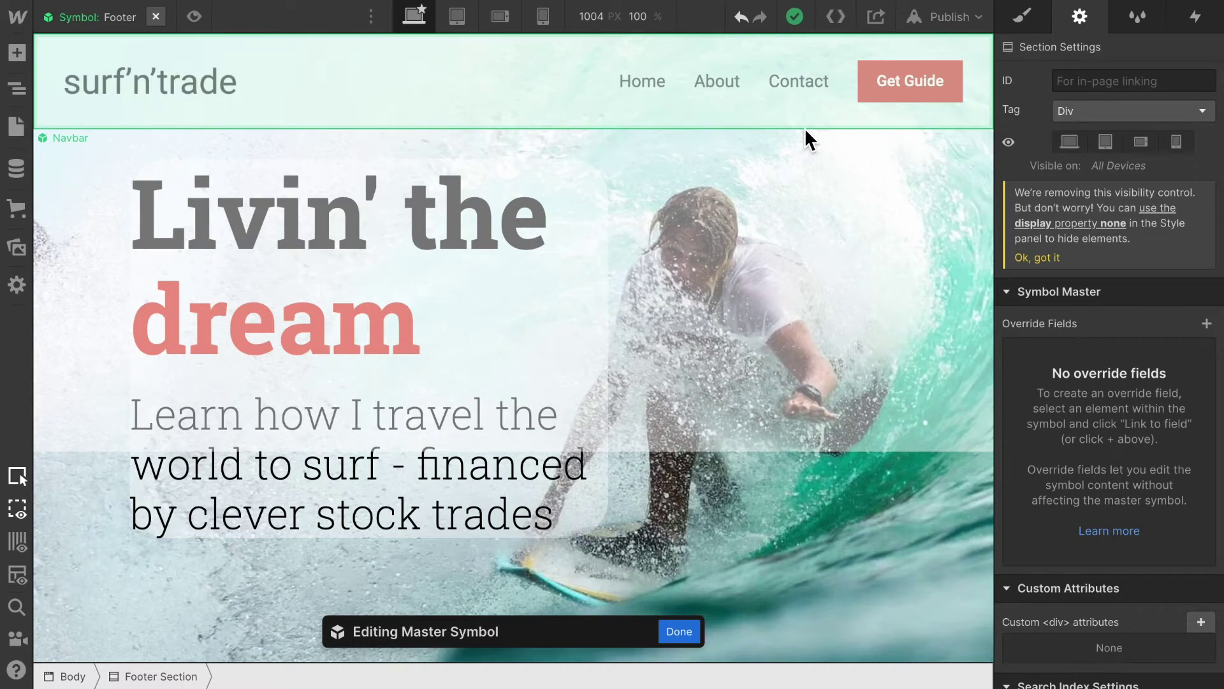
Open the Blog Posts Template from the CMS Collection Pages in the Pages list
click(16, 126)
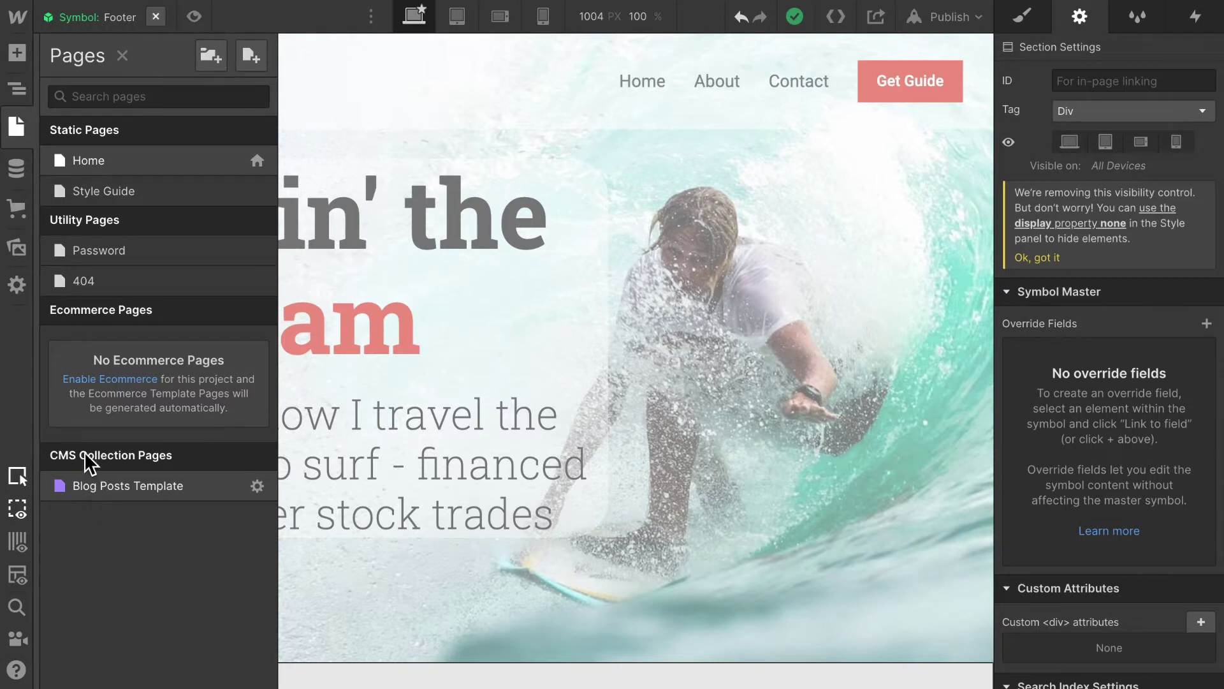
click(94, 487)
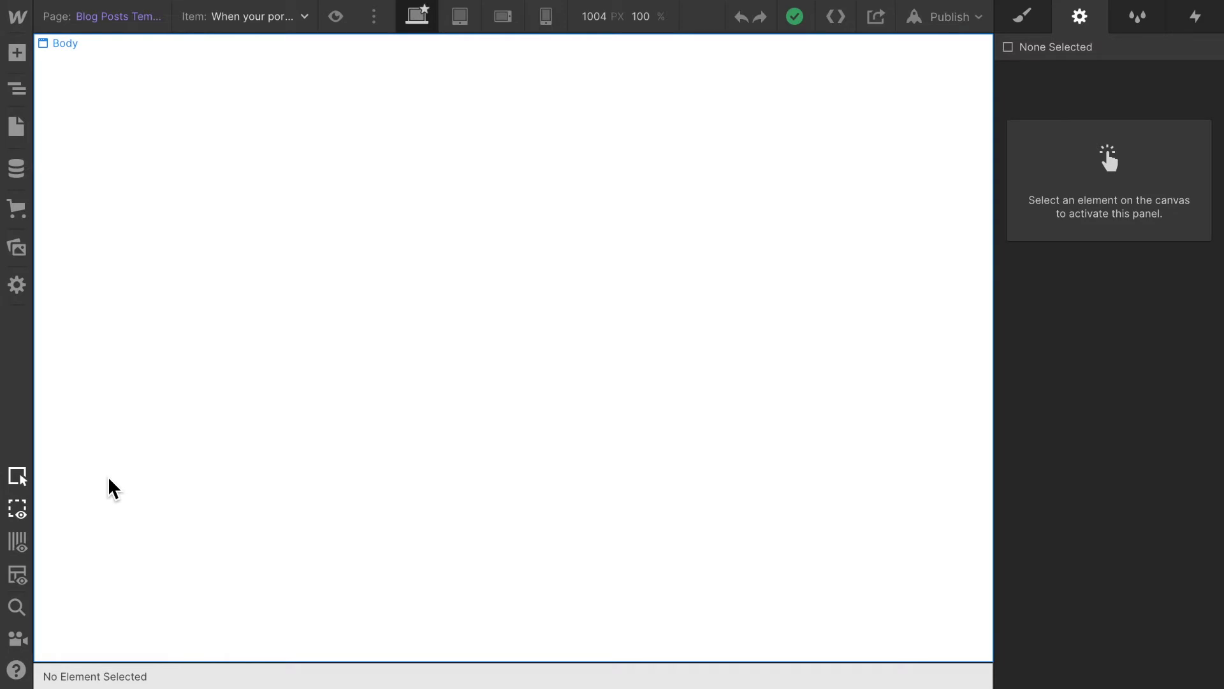
click(17, 53)
Drag a Heading onto the template and bind its text to the Blog Posts Title field
click(69, 100)
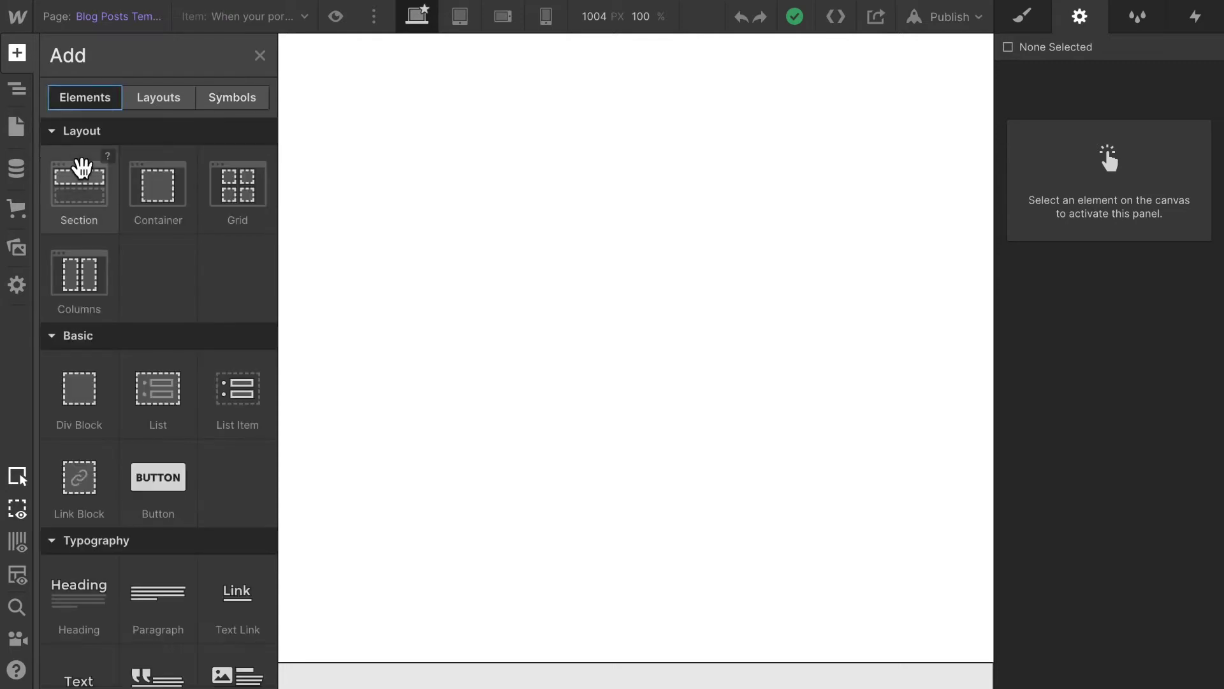
drag(85, 588, 385, 249)
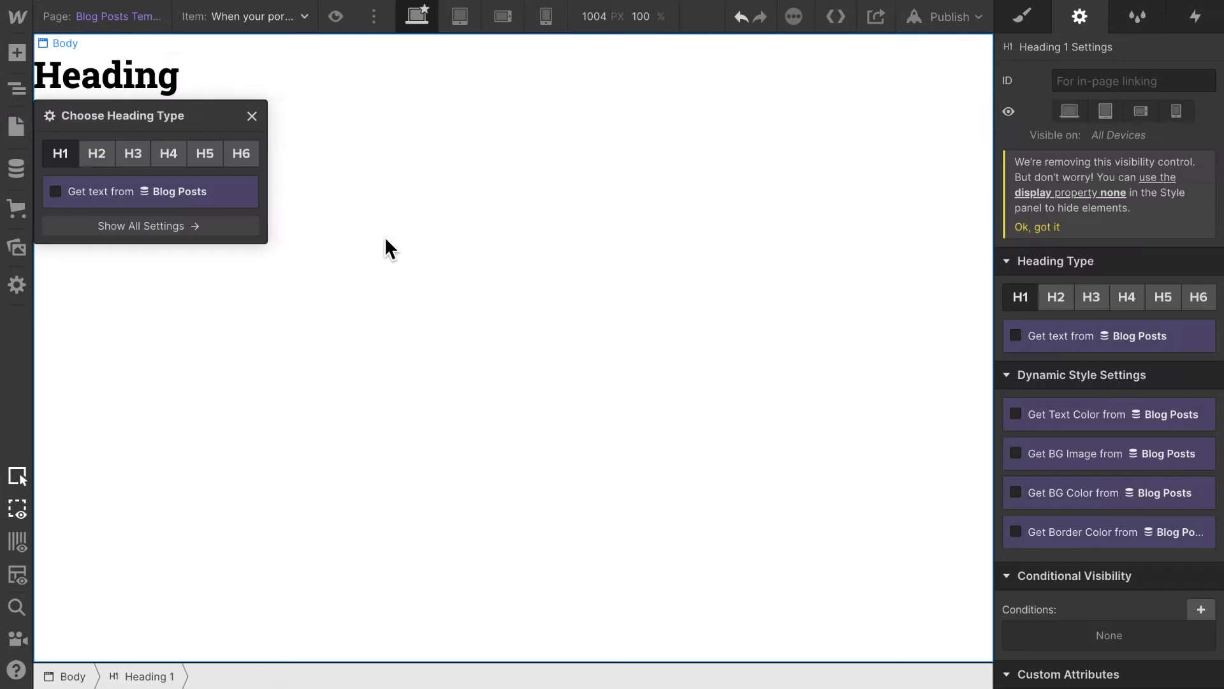
click(105, 215)
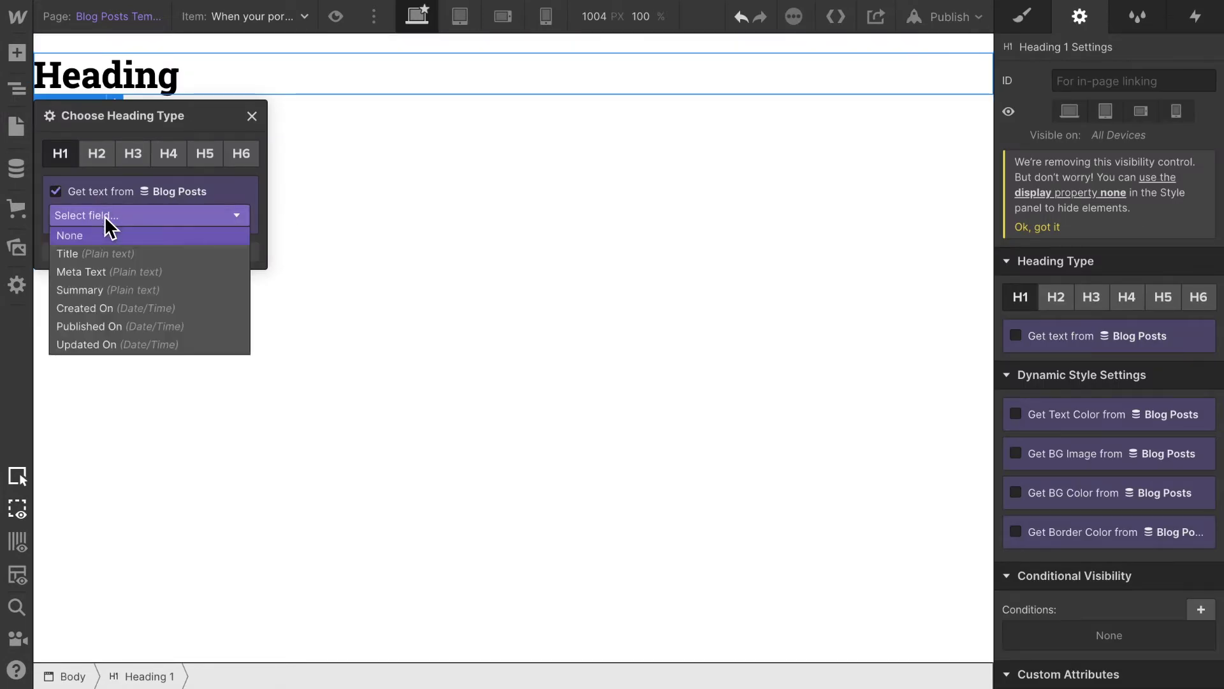
click(108, 259)
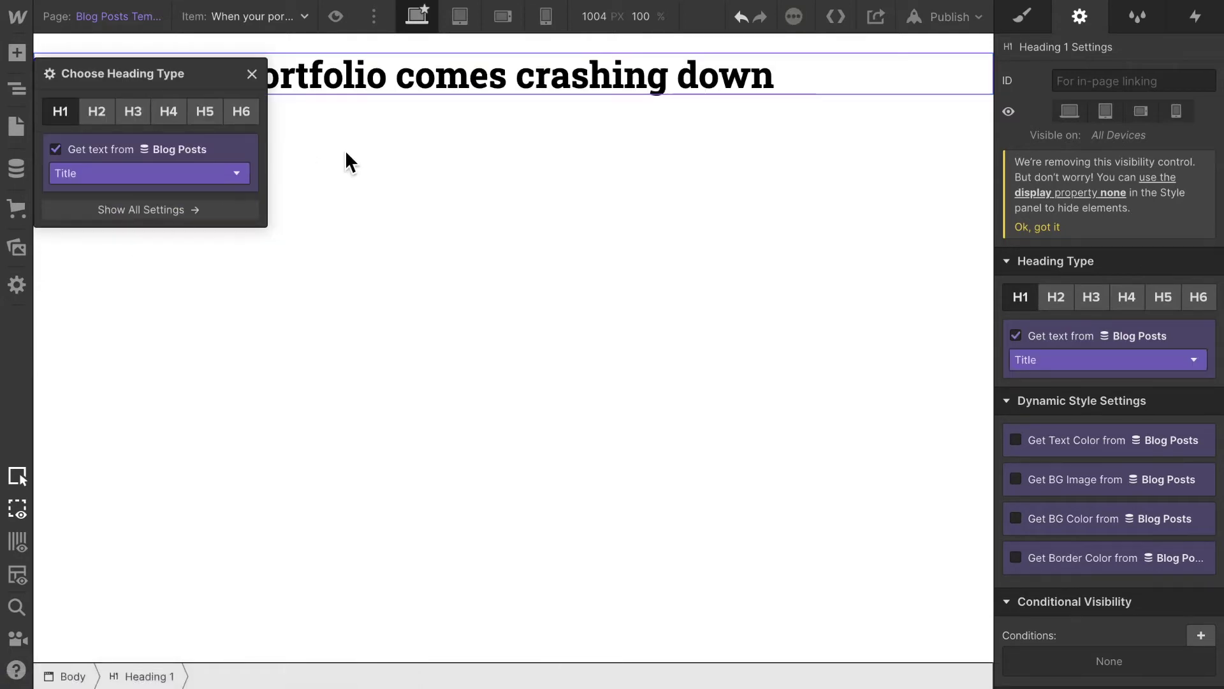
click(373, 173)
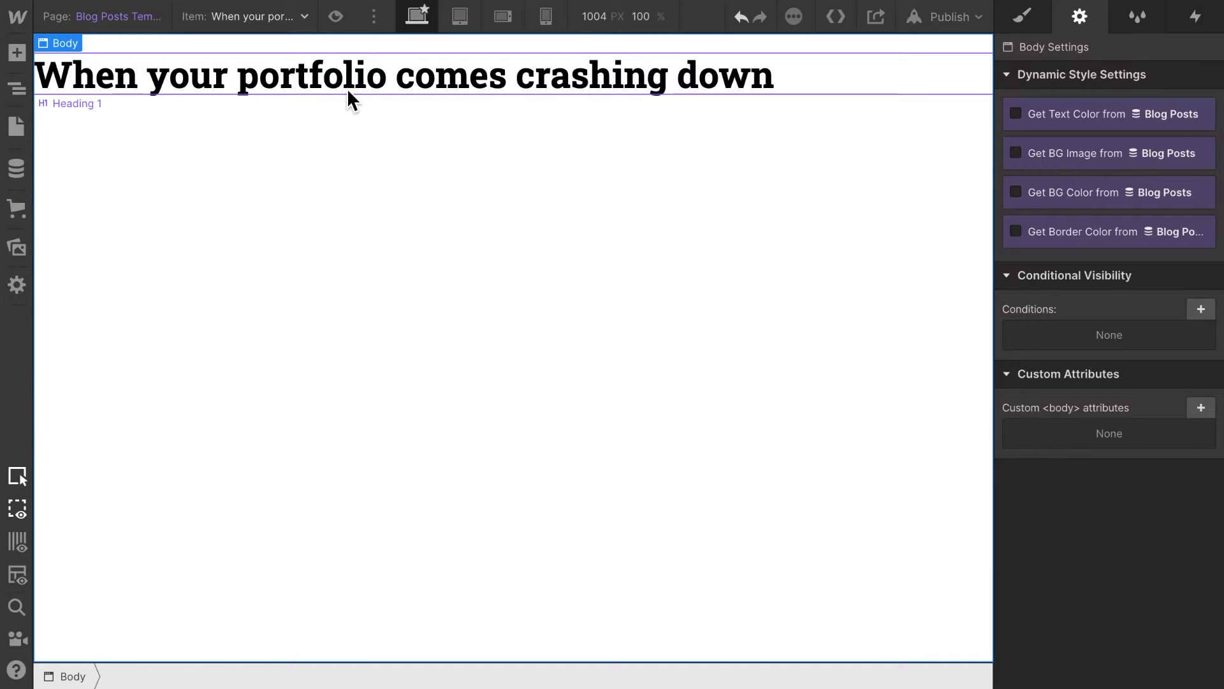
click(952, 18)
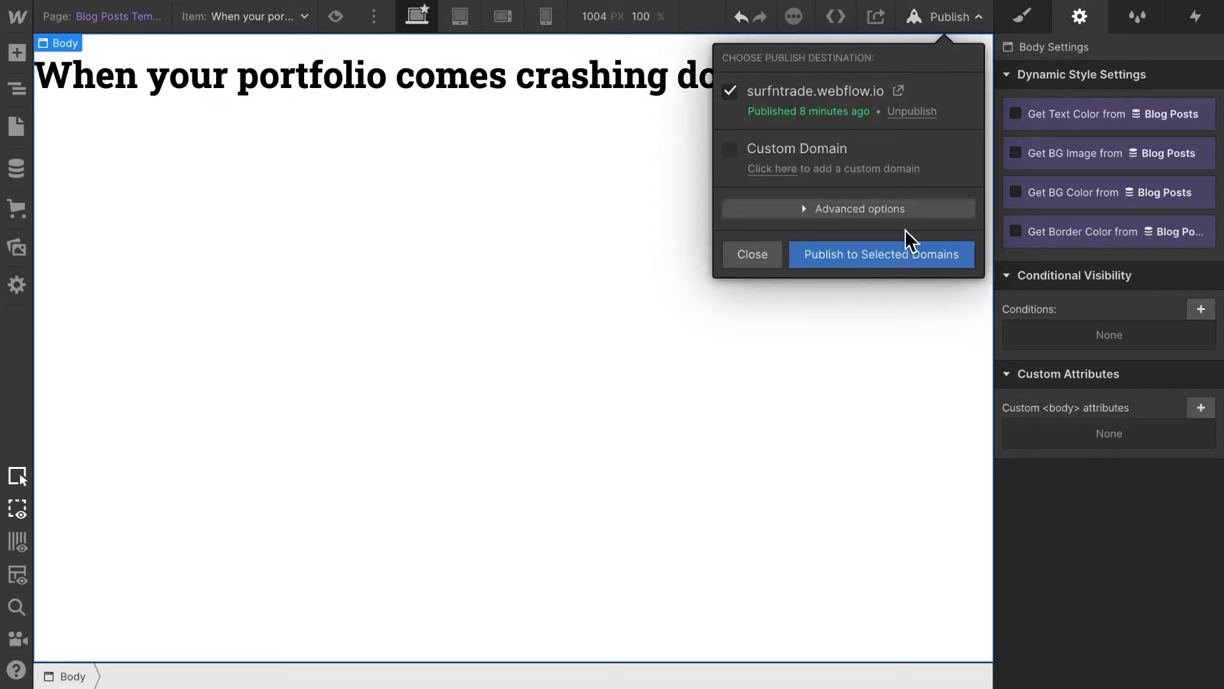
Publish to surfntrade.webflow.io and open the live site's blog listing
click(898, 261)
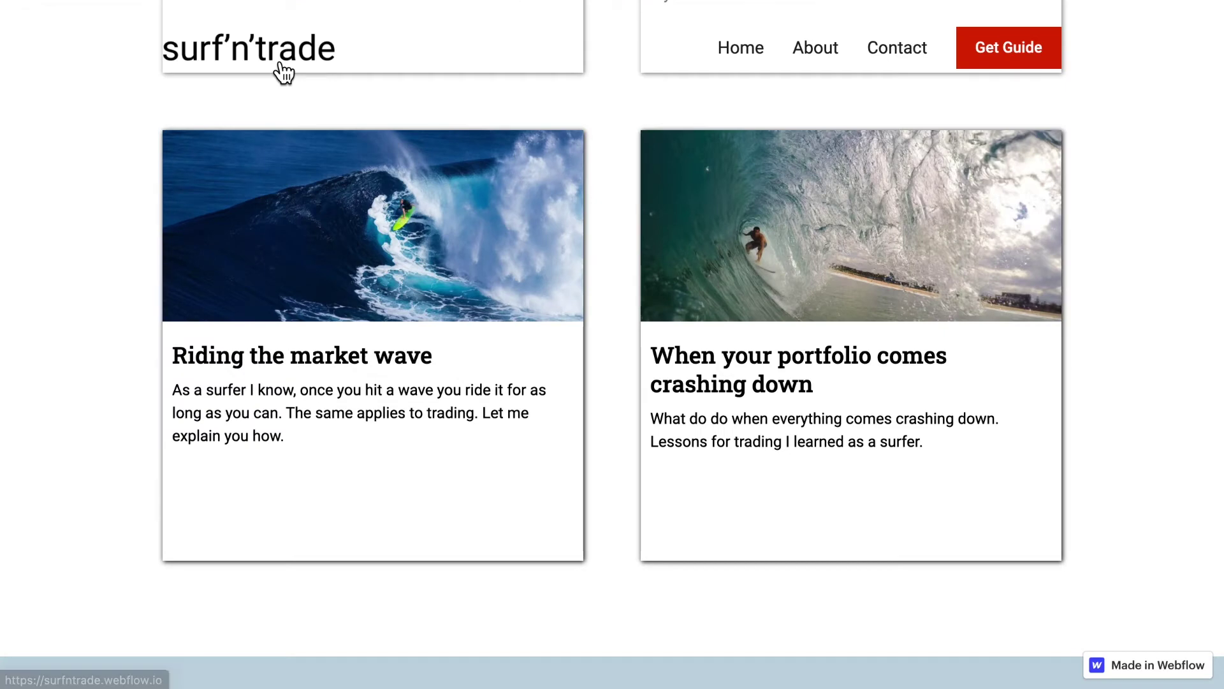
click(211, 357)
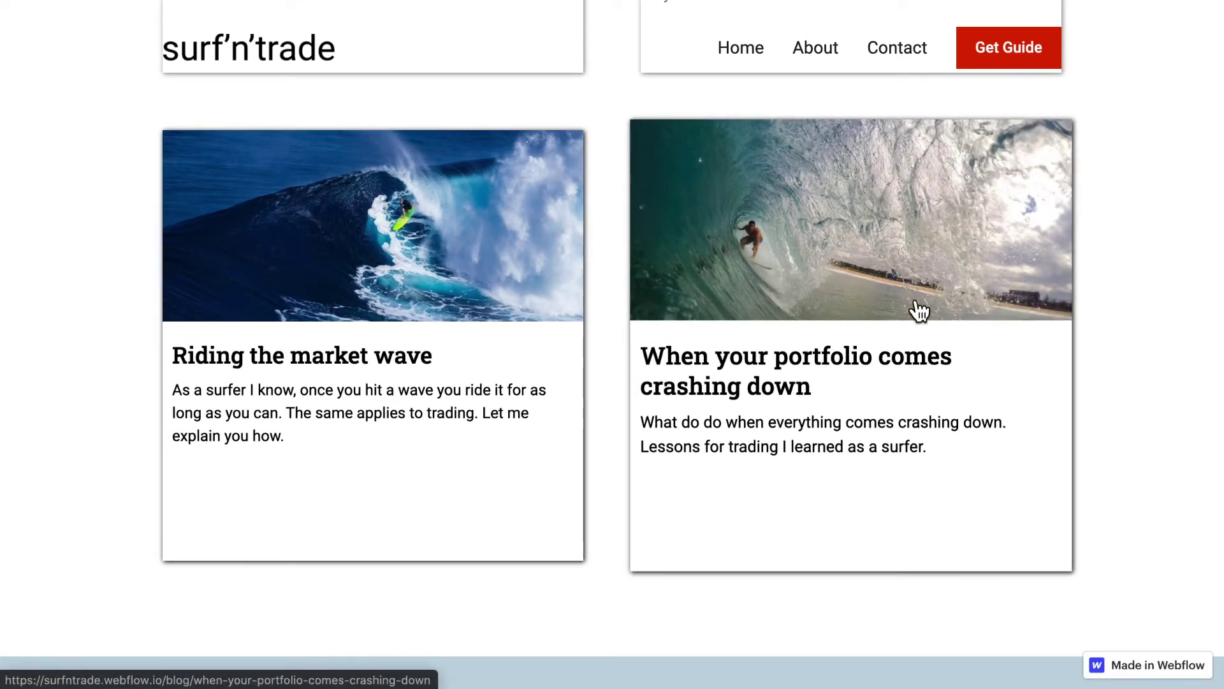
Scroll up the live blog cards and open the 'Trading in a bear market' post
scroll(350, 132, up, 2)
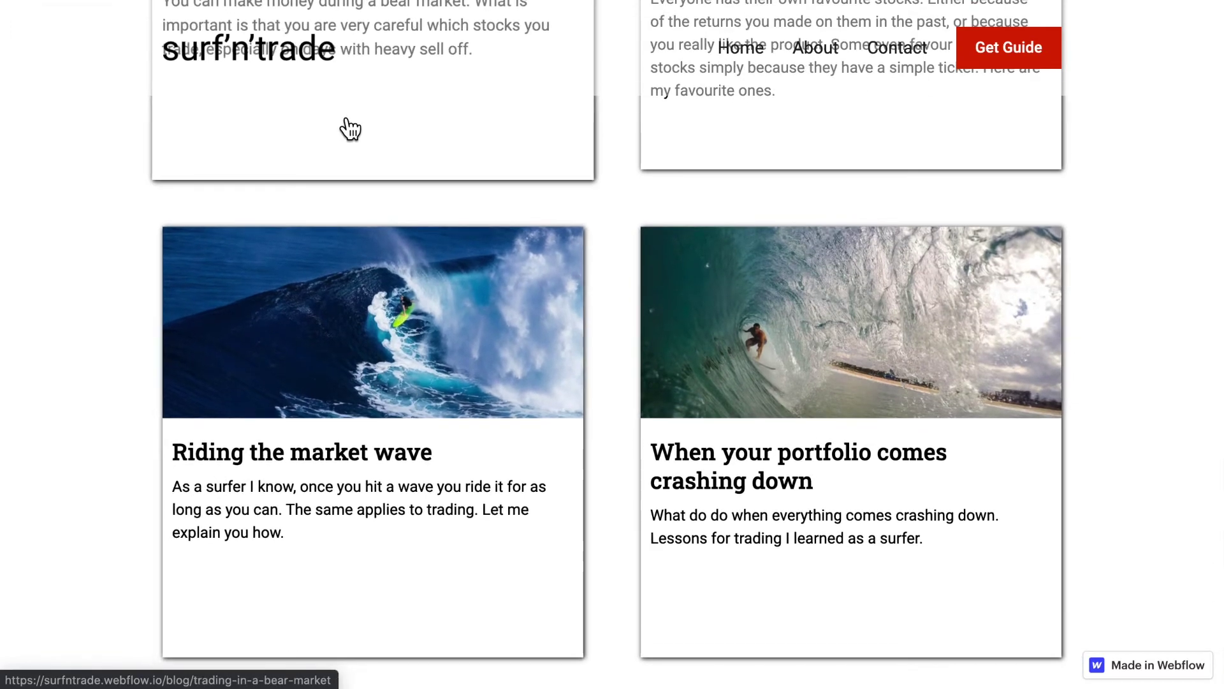
scroll(347, 128, up, 4)
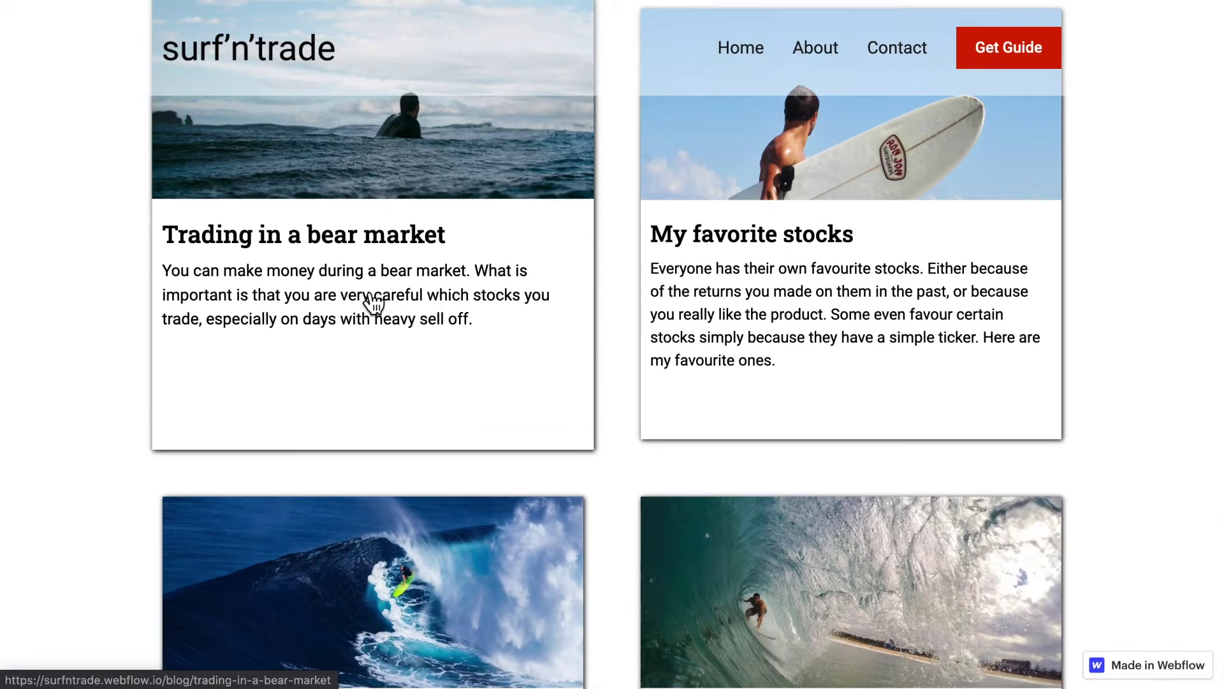
click(370, 295)
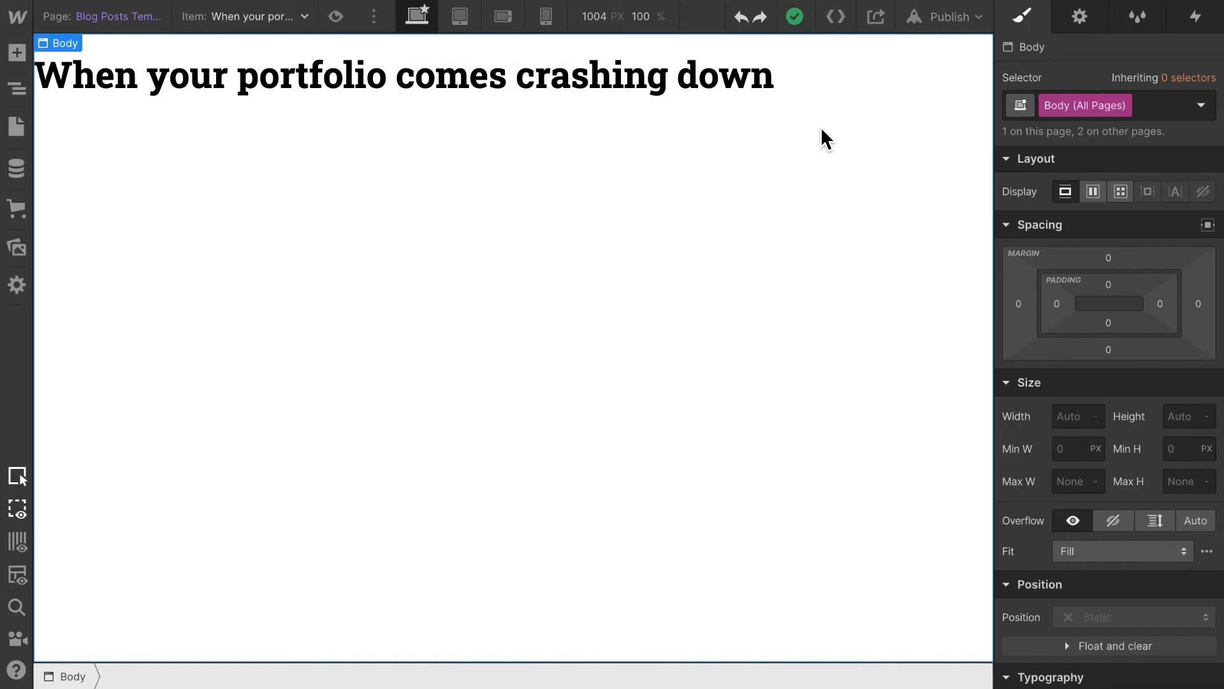
Delete the Heading 1 and drag the Navbar symbol from Symbols onto the template
click(772, 77)
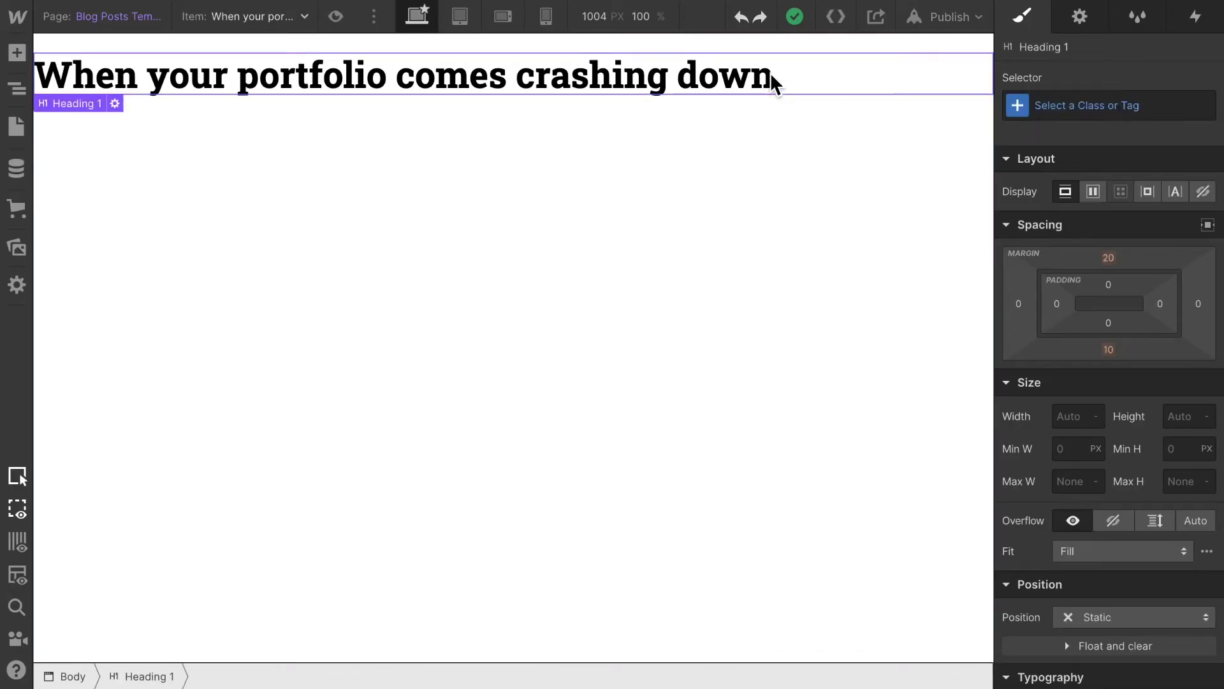
key(Delete)
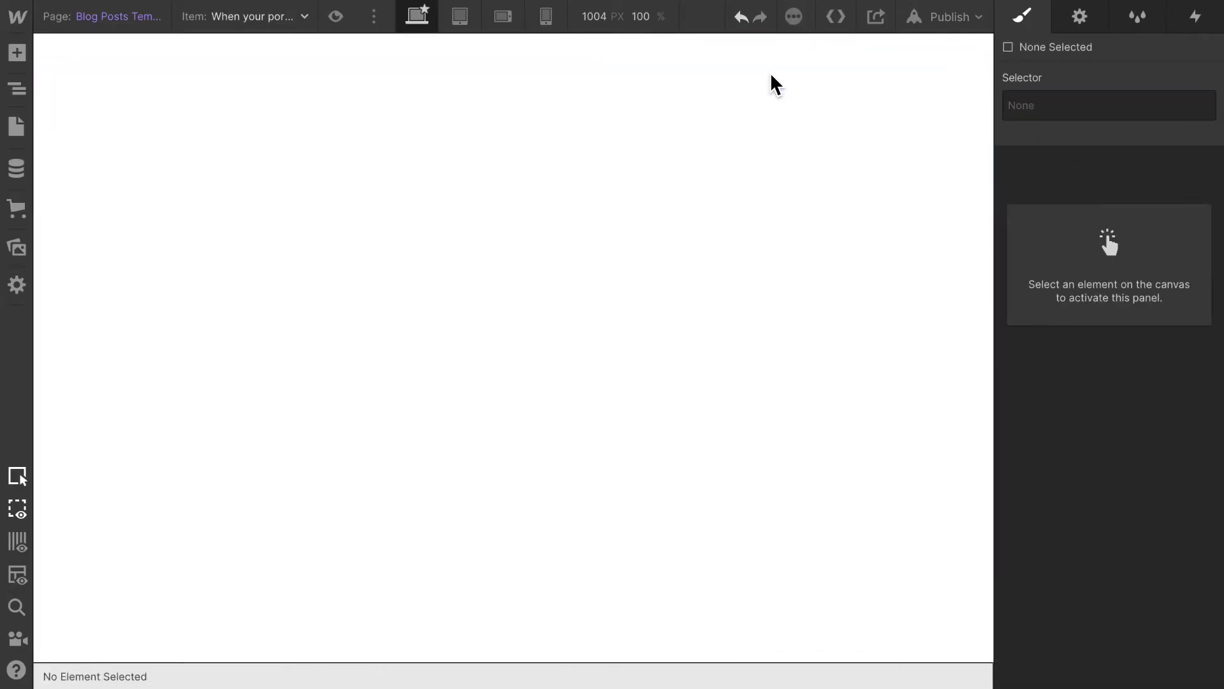
click(16, 57)
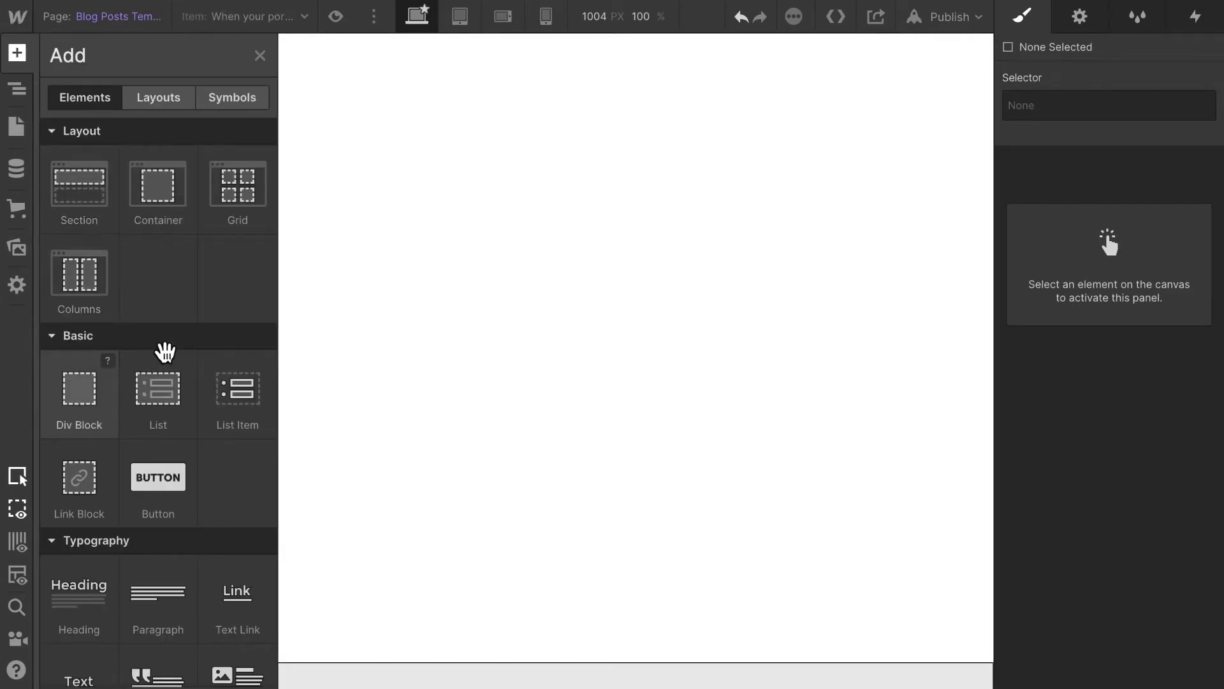
click(234, 101)
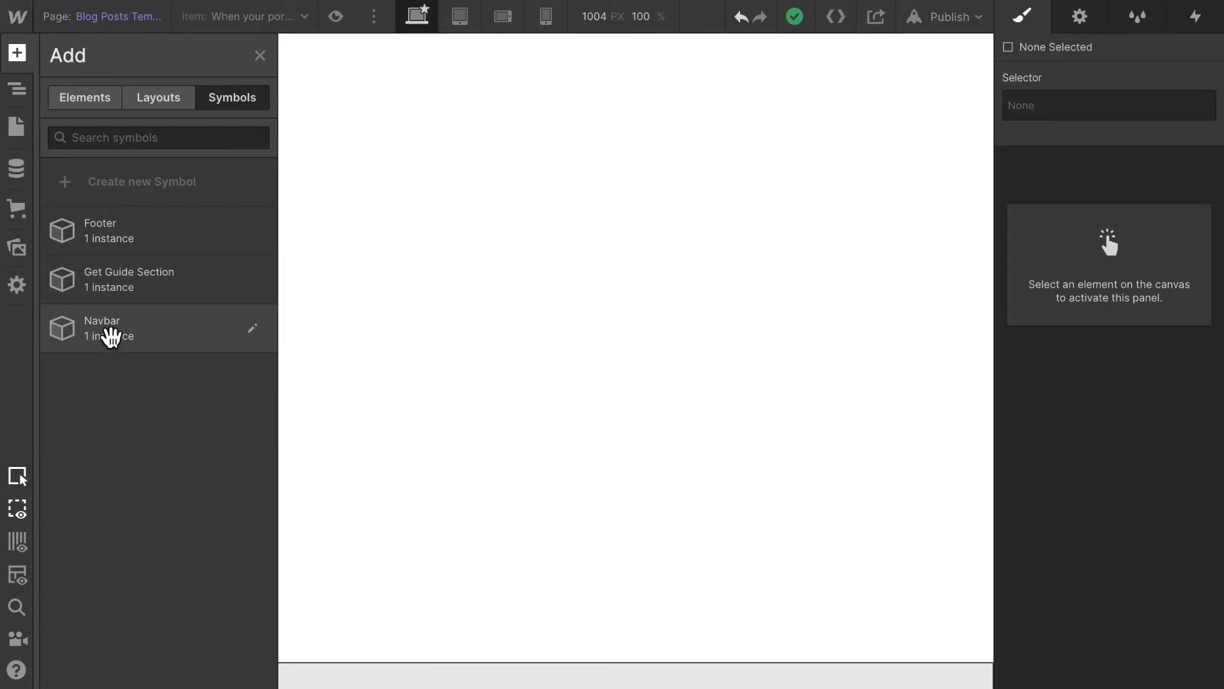
drag(109, 334, 409, 209)
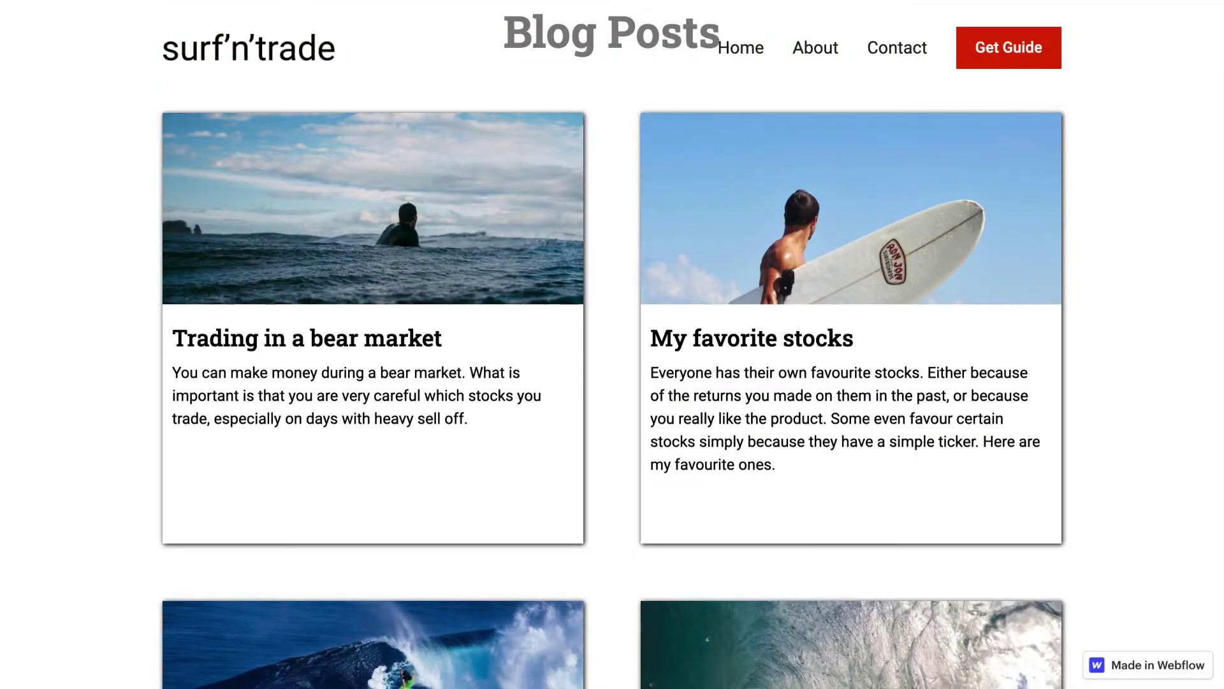
Follow the surf'n'trade logo to the live home page, scroll down, then return to the top
scroll(68, 147, down, 2)
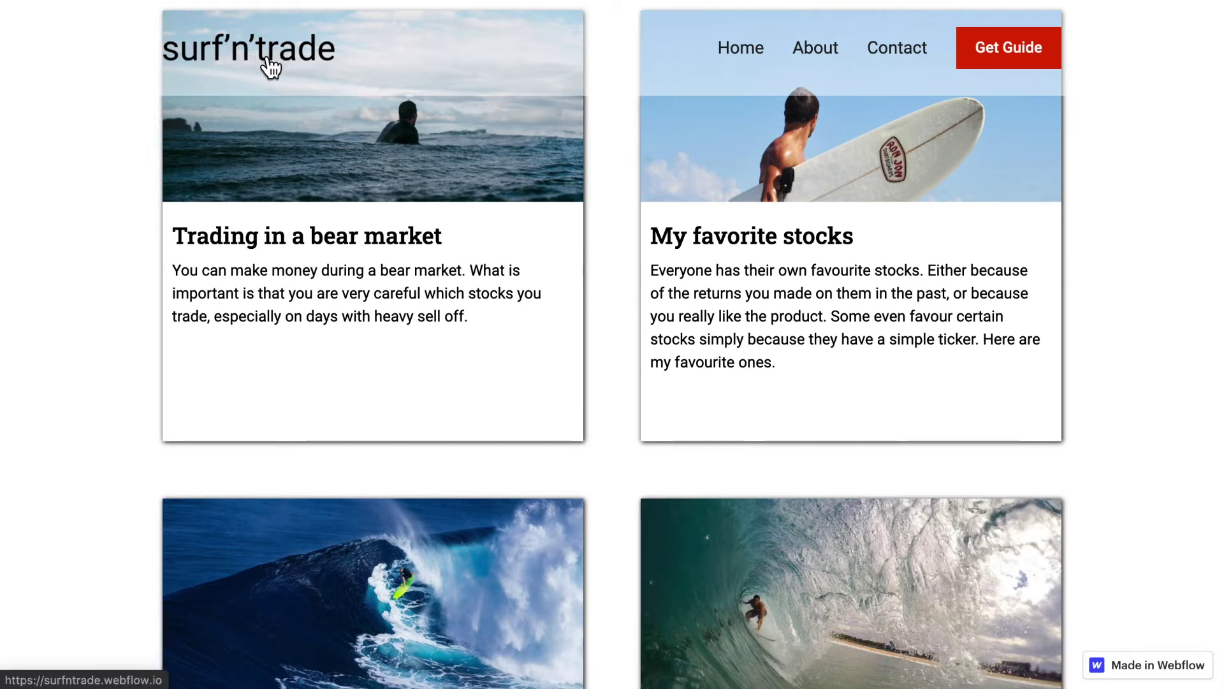
click(237, 67)
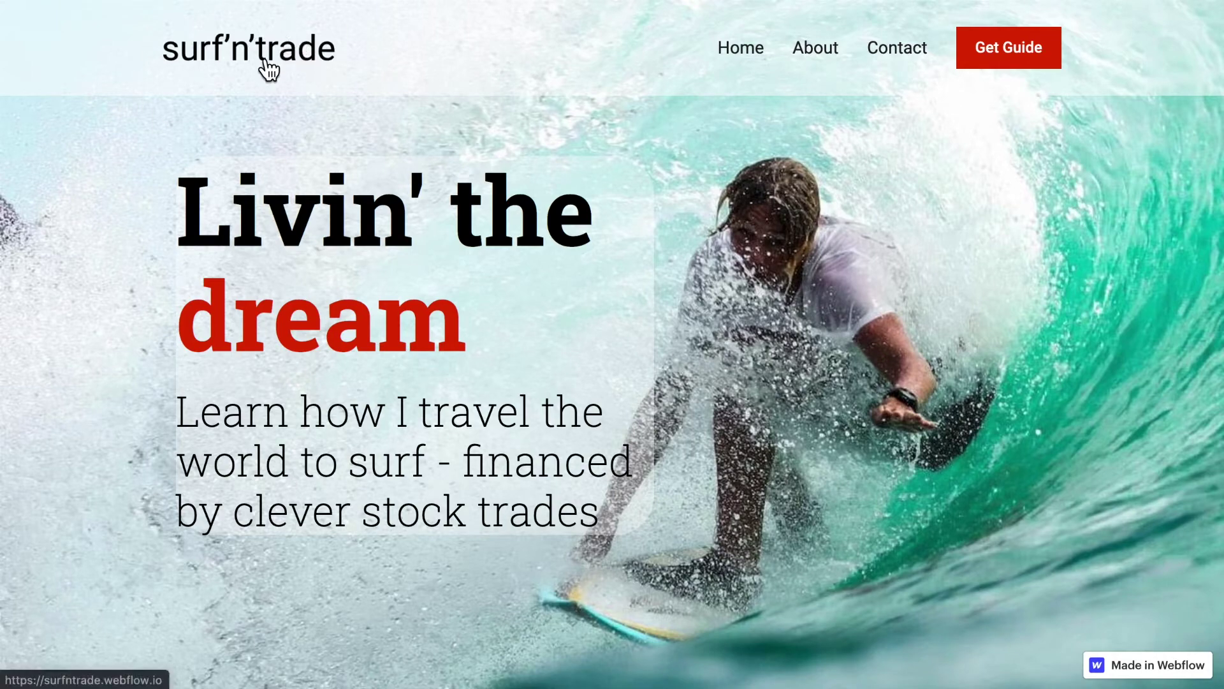
scroll(201, 283, down, 15)
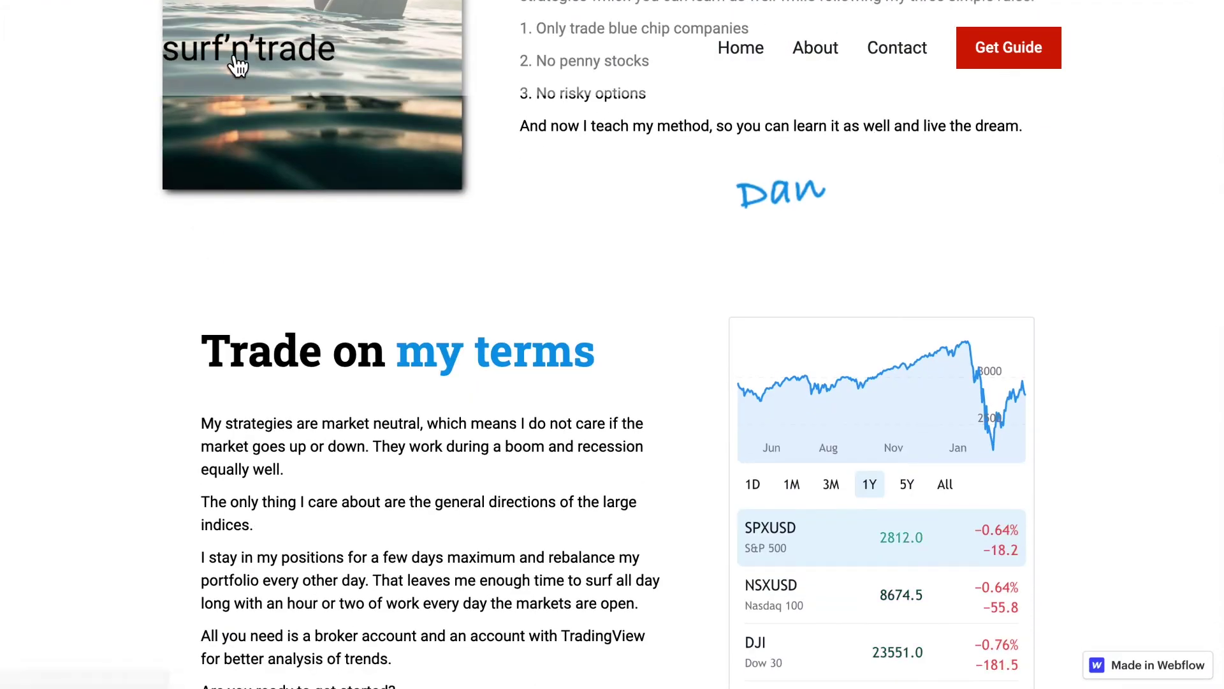
click(238, 64)
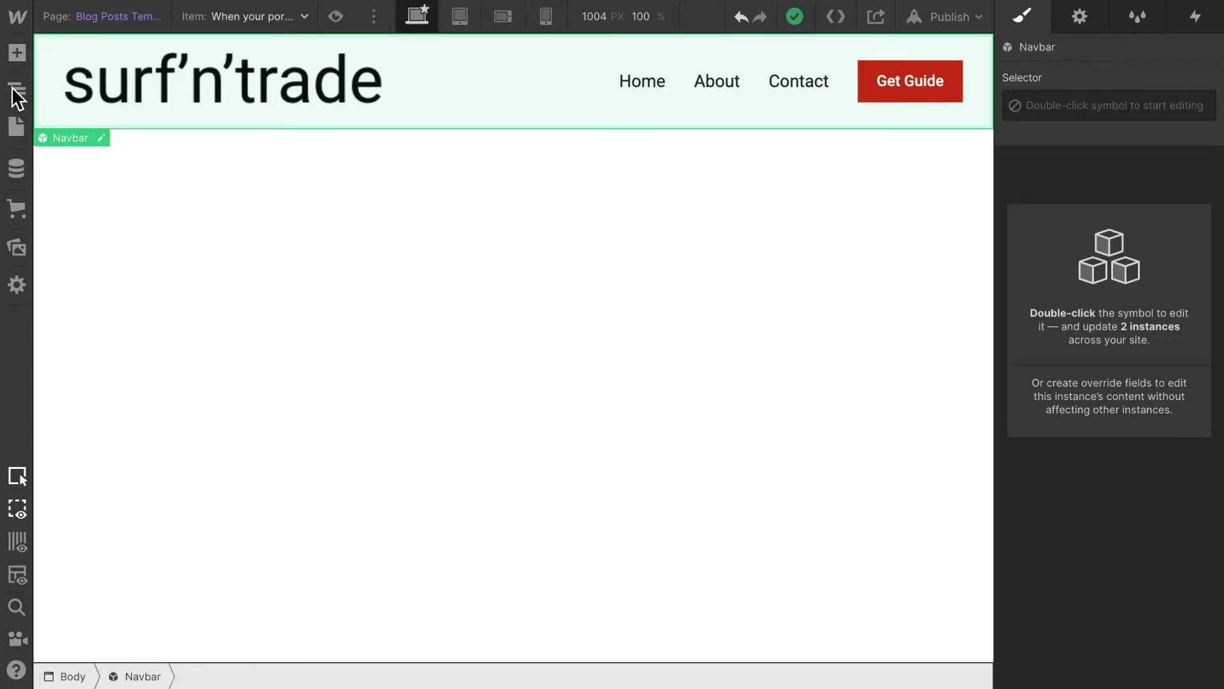
Open the Home page and double-click its Navbar to edit the master symbol
click(17, 126)
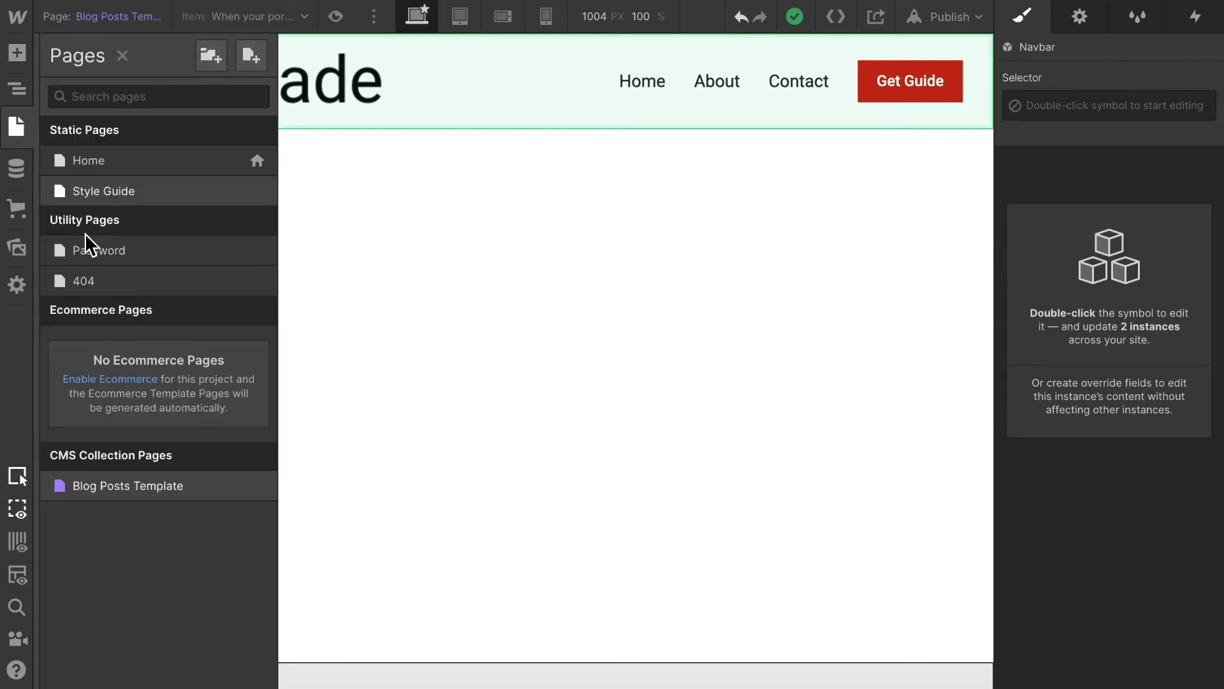
click(116, 163)
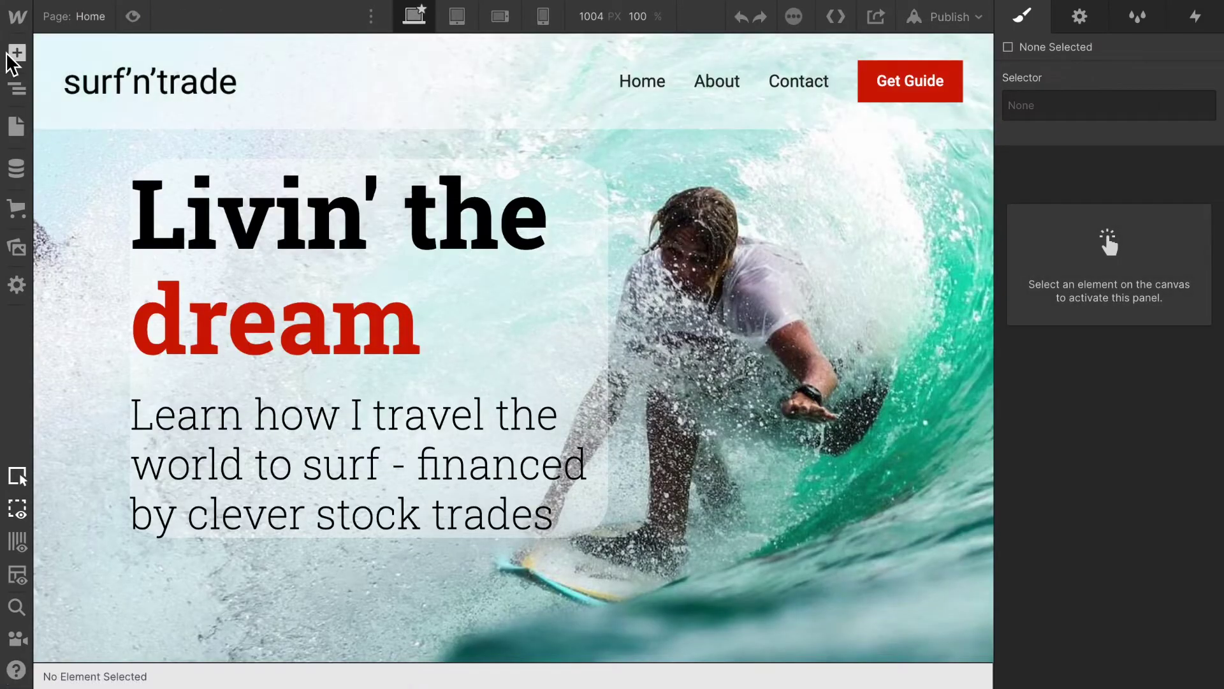
click(116, 84)
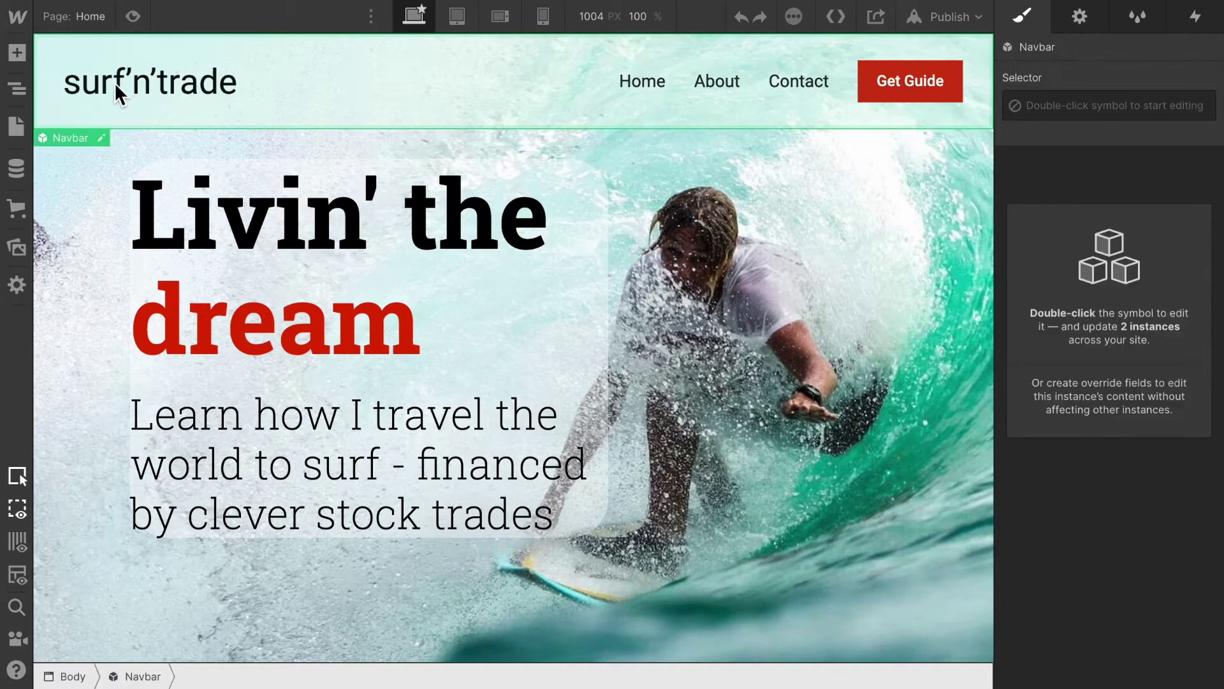
double_click(102, 83)
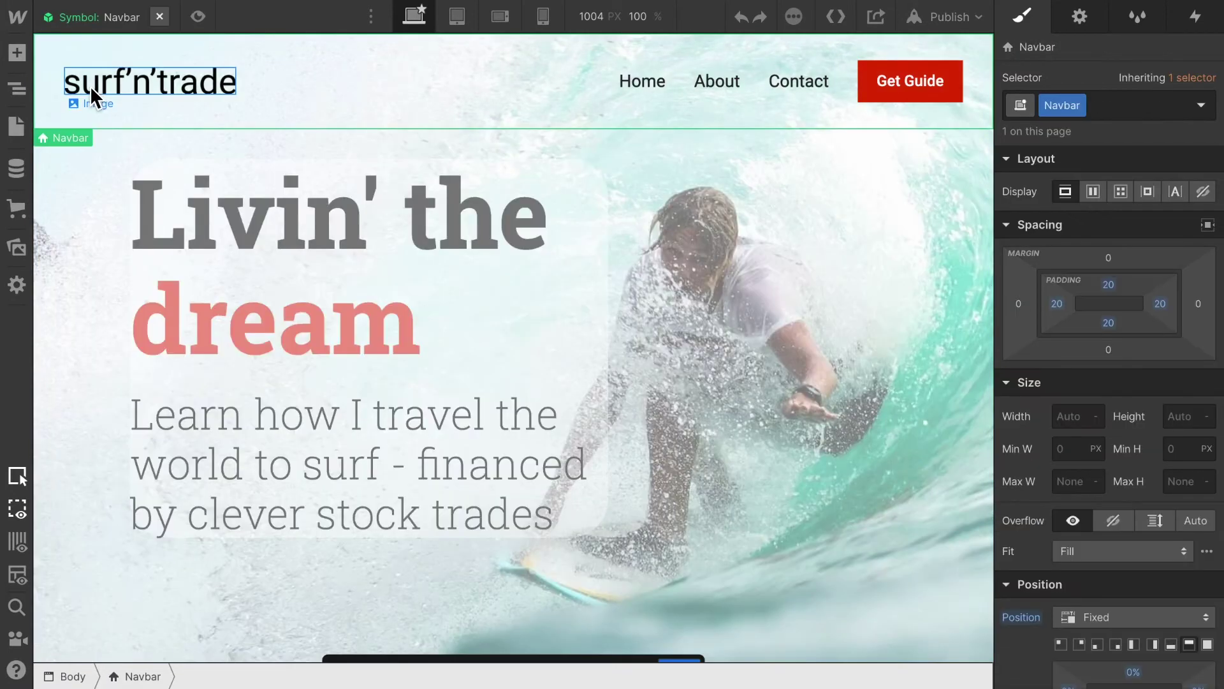
click(18, 92)
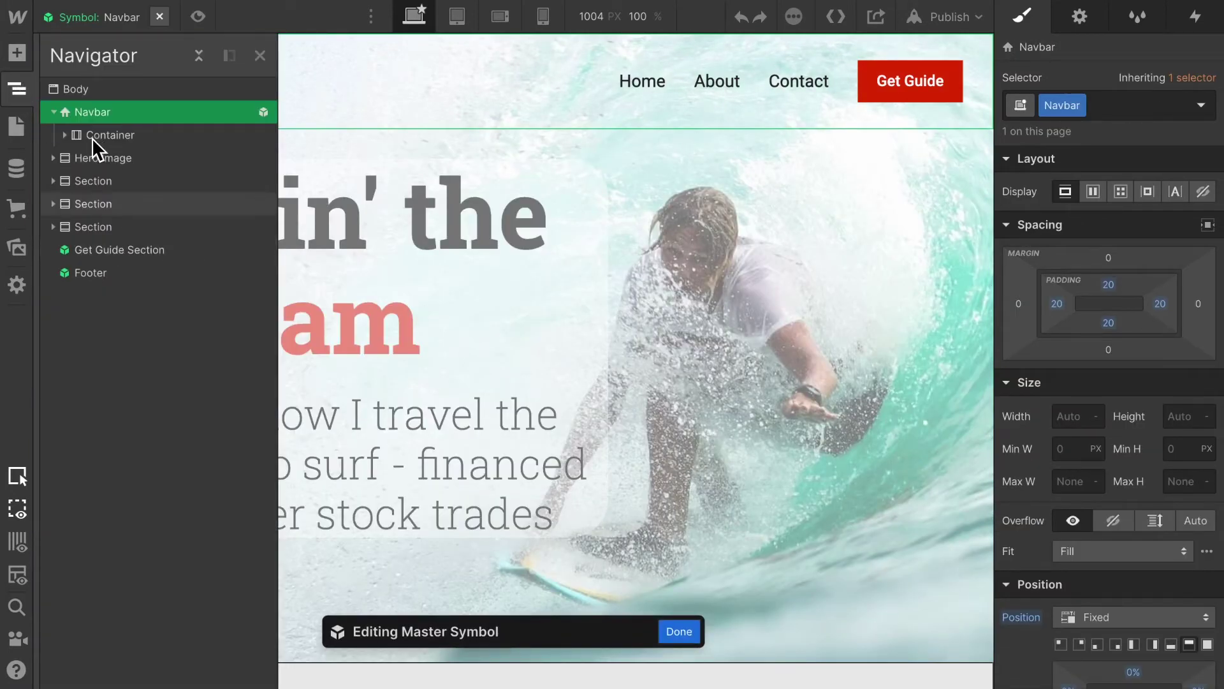
Expand Container in the Navigator and inspect Nav Logo Link's 180 px width and 15 px top padding
click(66, 135)
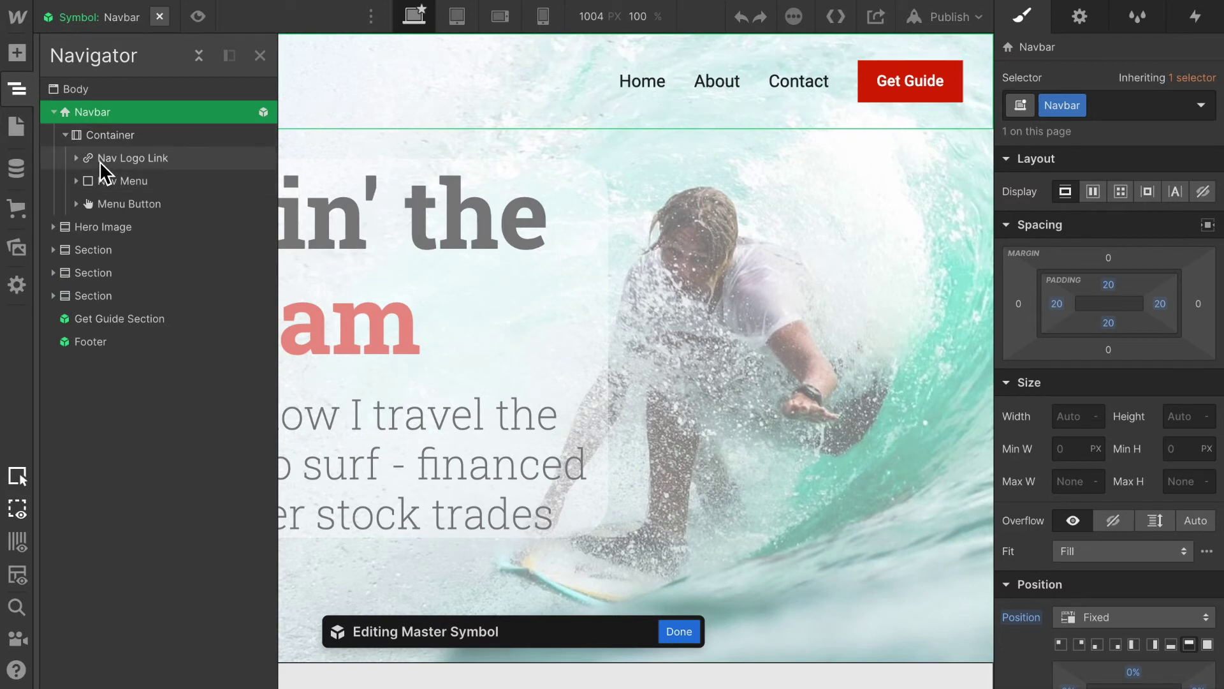
click(100, 160)
click(75, 158)
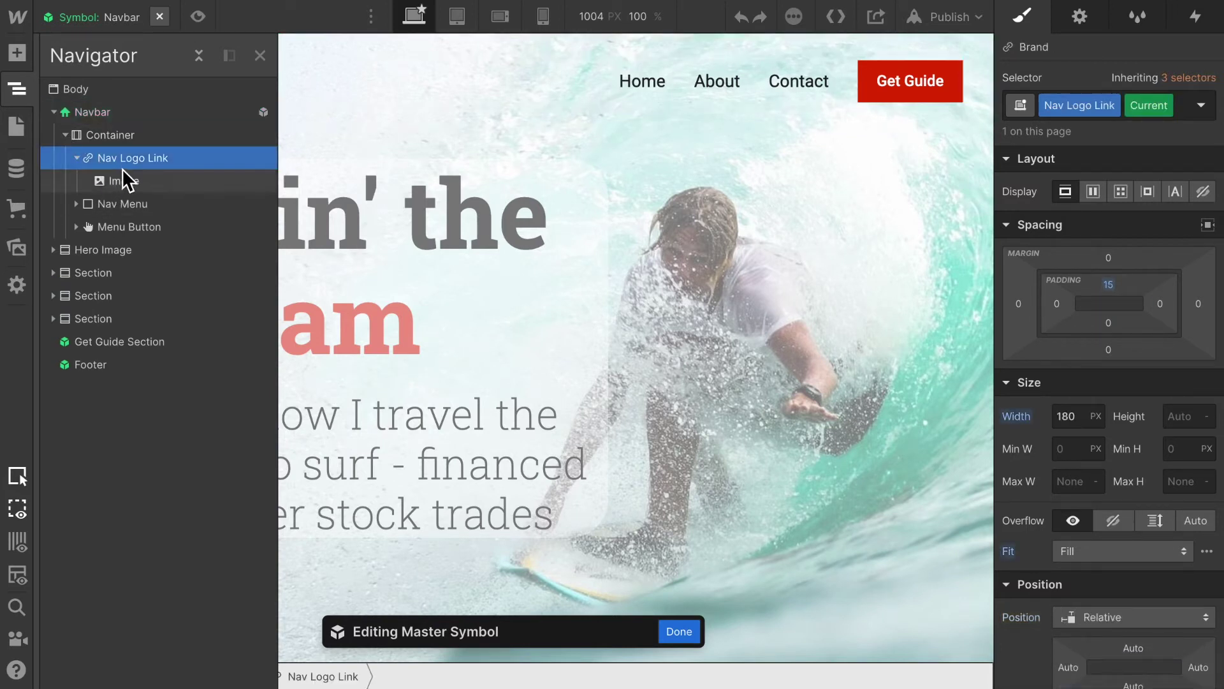
click(118, 182)
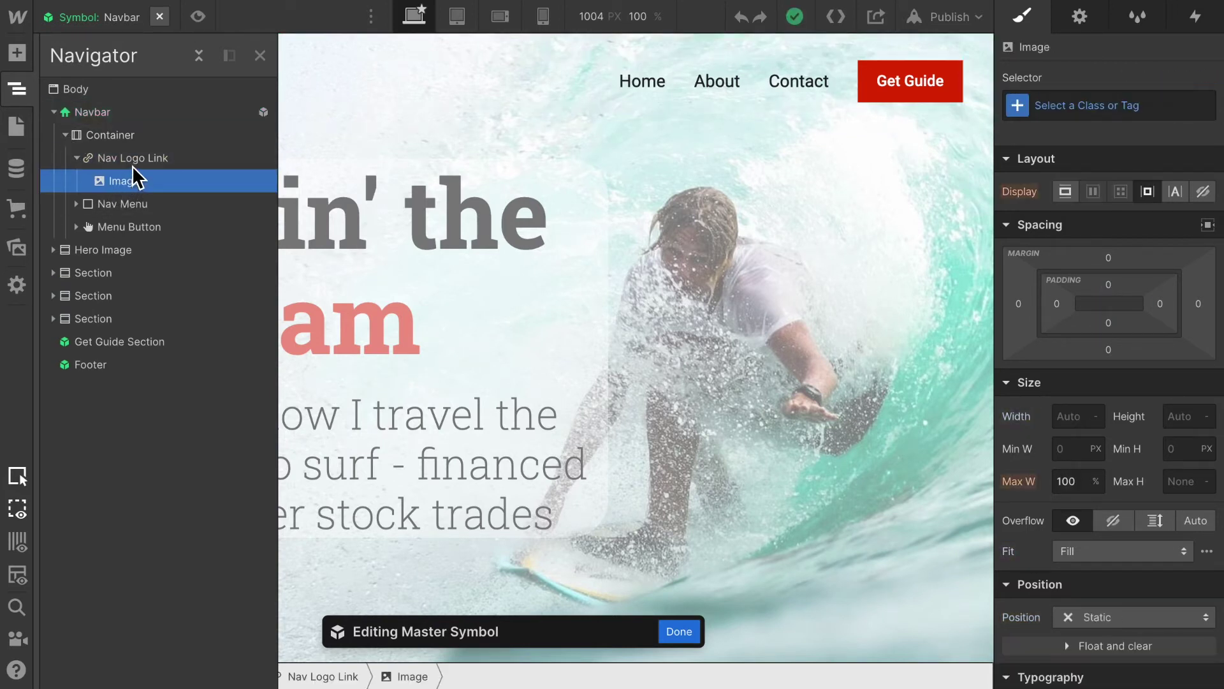
click(136, 159)
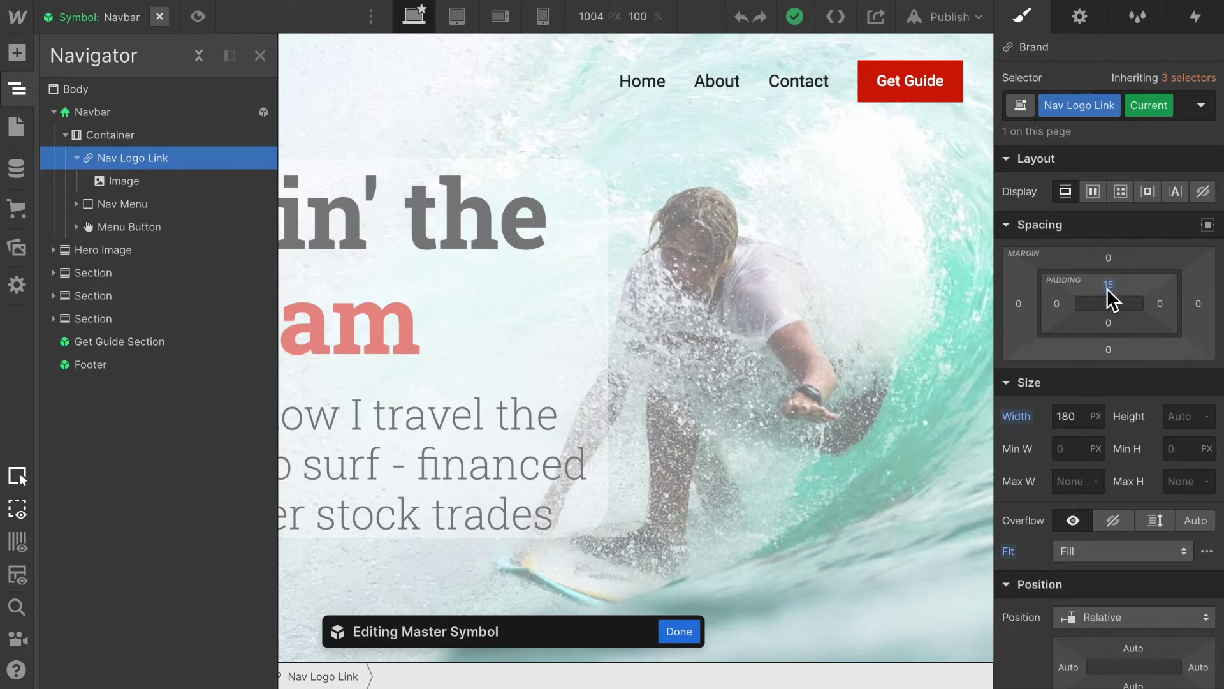
scroll(1118, 301, down, 12)
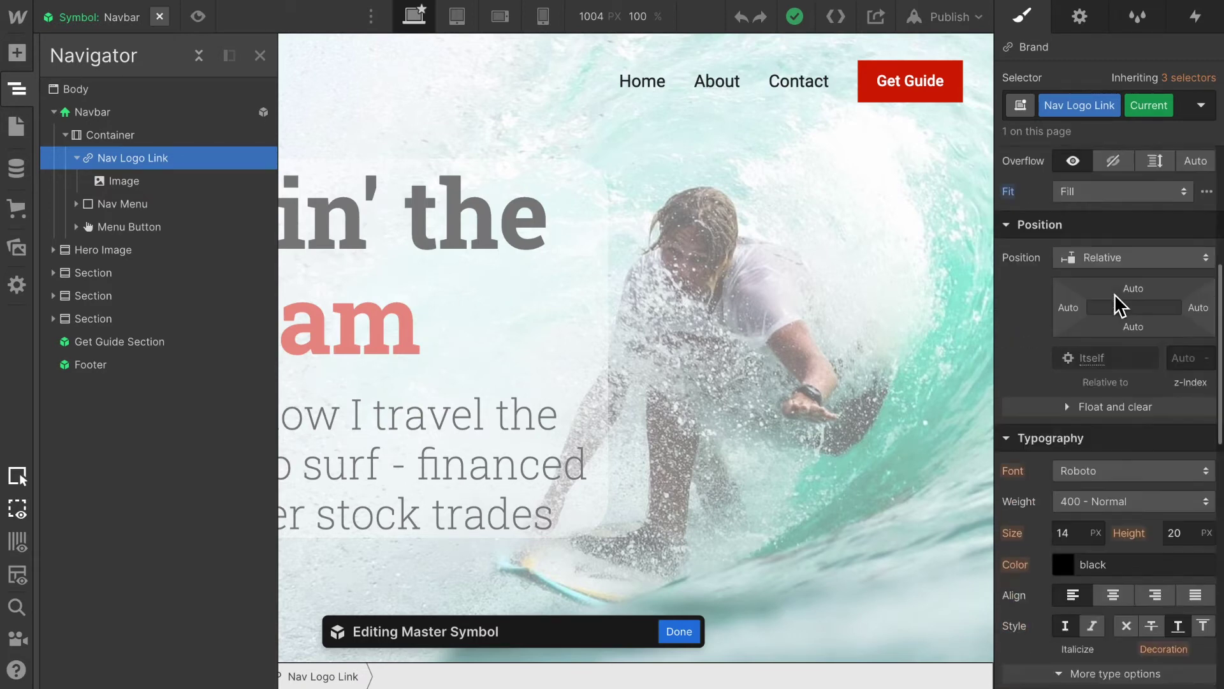
scroll(1114, 294, up, 12)
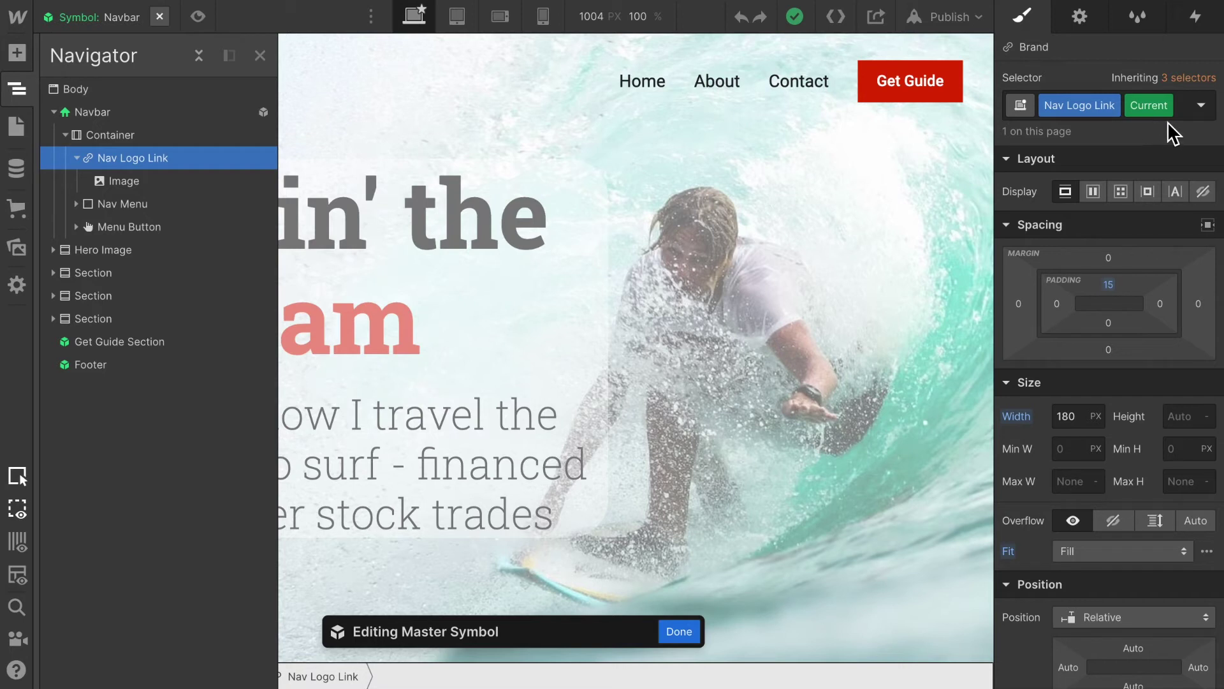
click(18, 127)
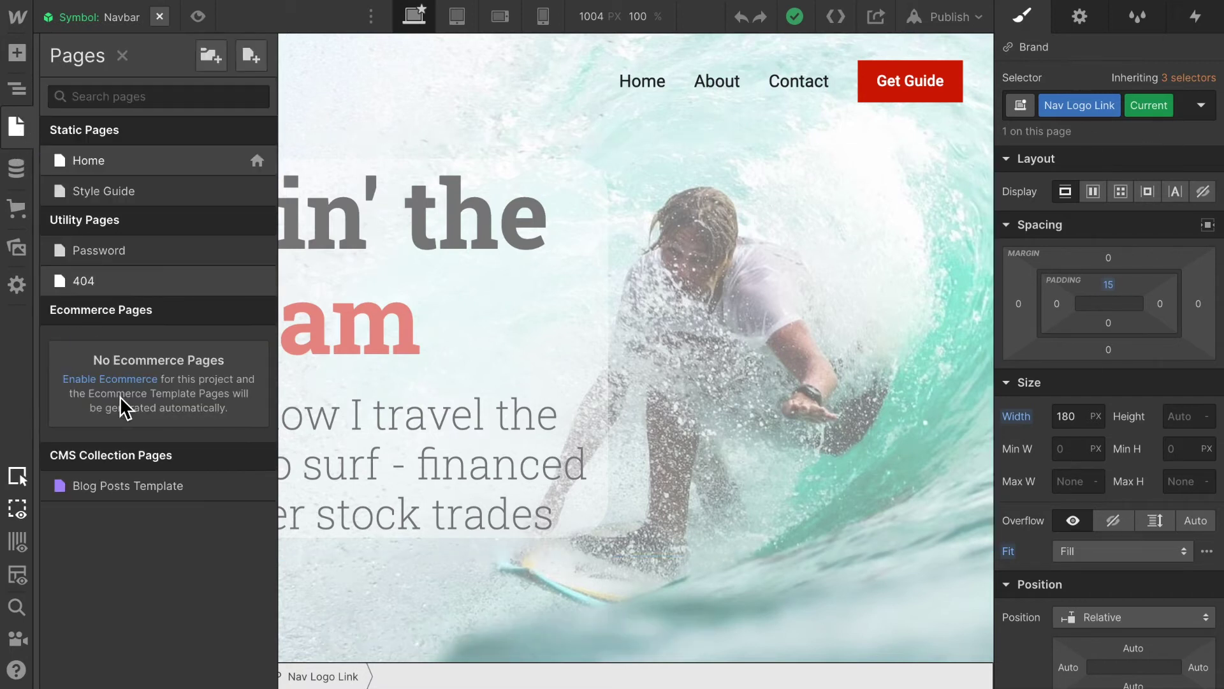
On the Blog Posts Template, enter the Navbar symbol and select Nav Logo Link in the Navigator
click(120, 491)
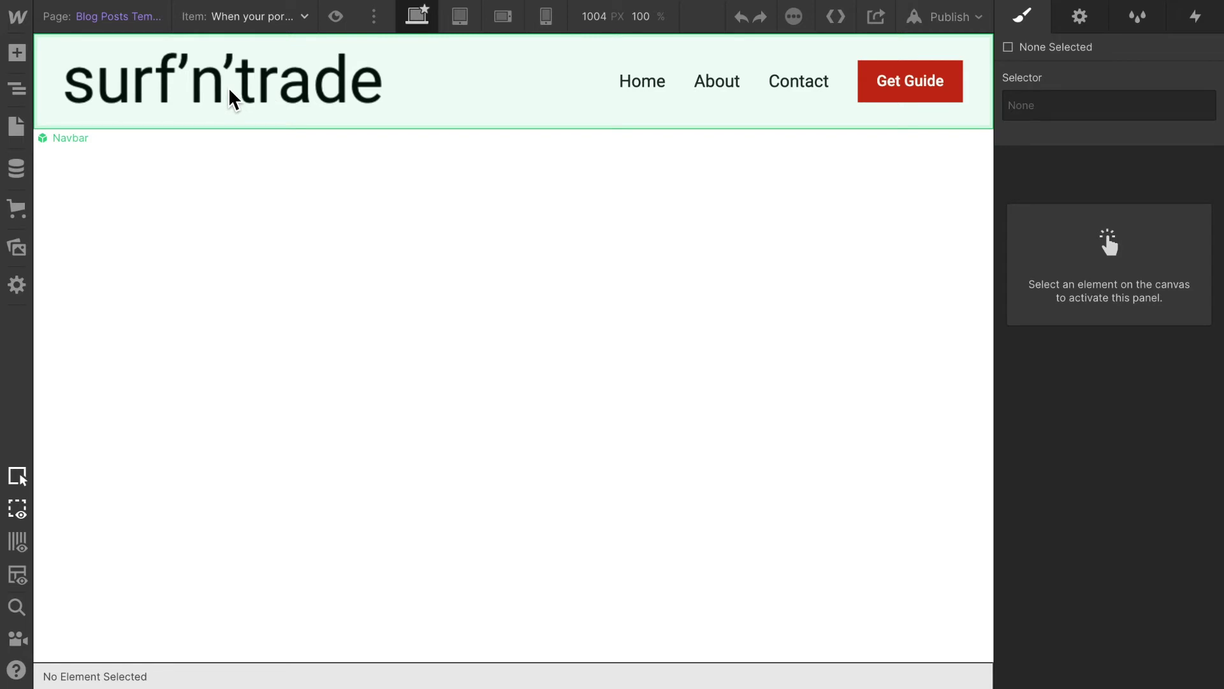
click(171, 96)
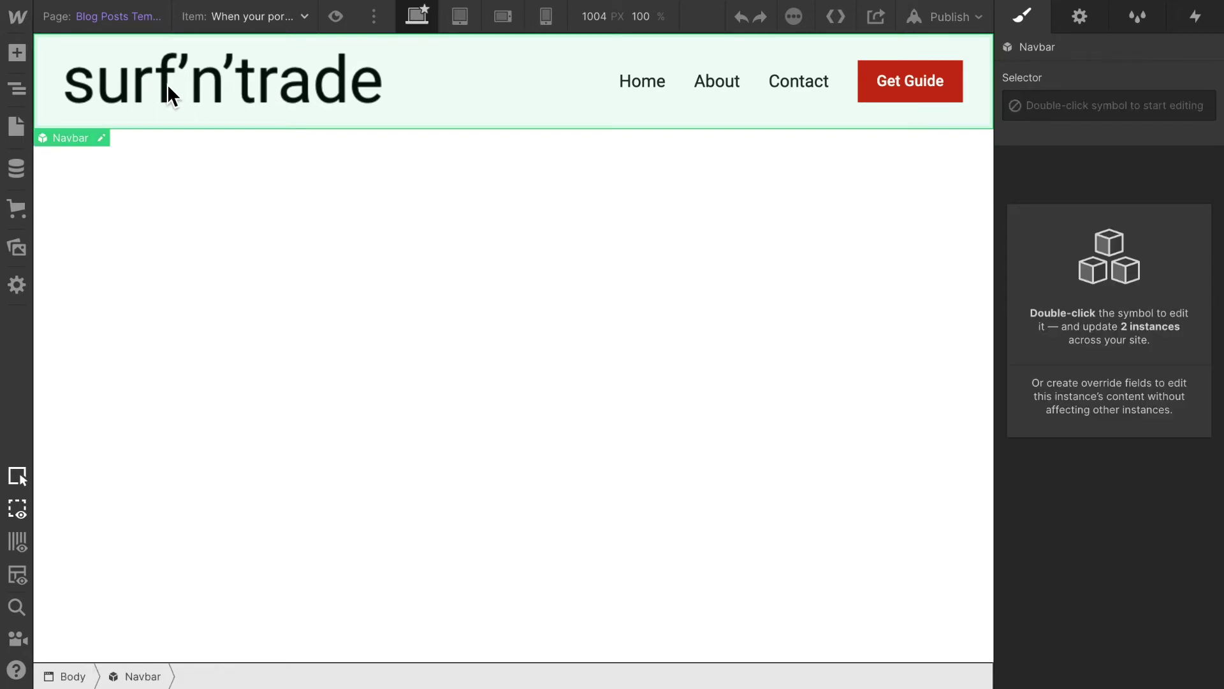
double_click(167, 87)
click(167, 83)
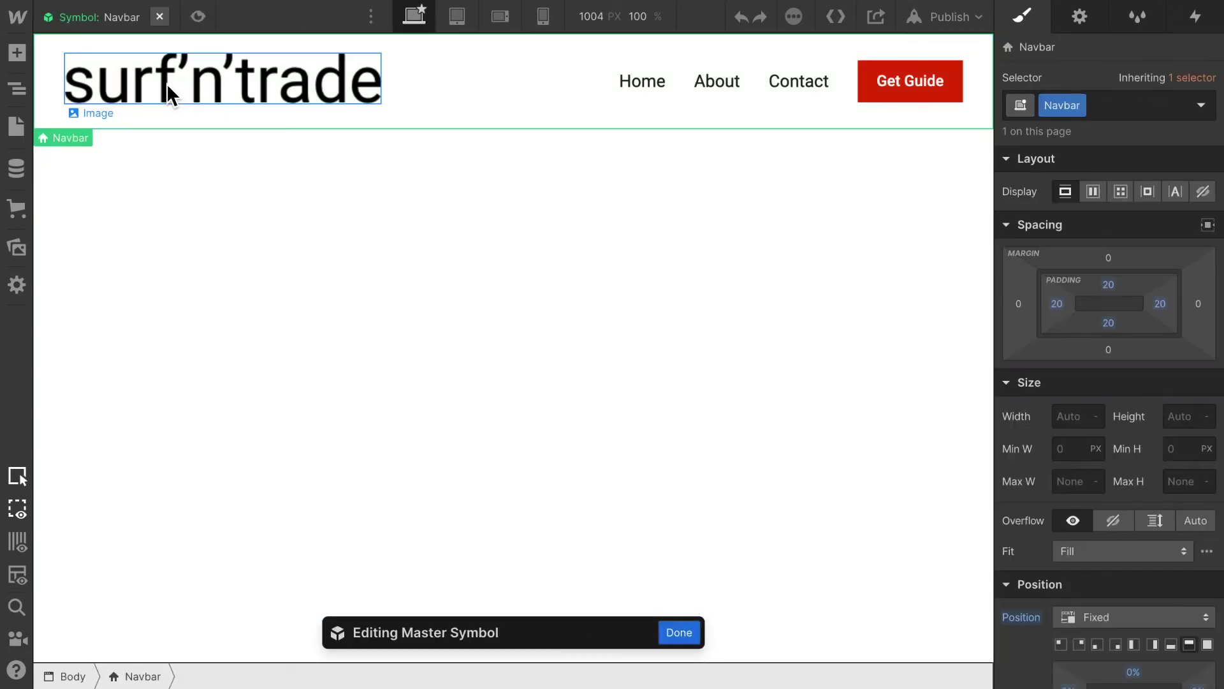
click(24, 95)
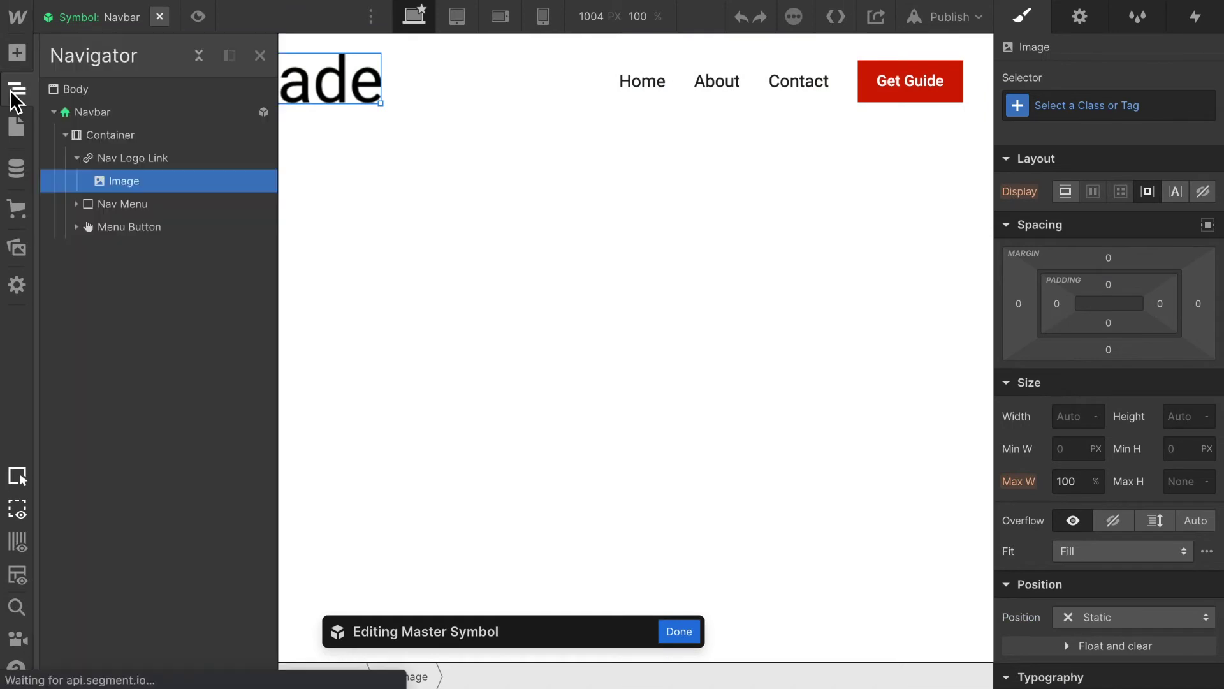
click(124, 160)
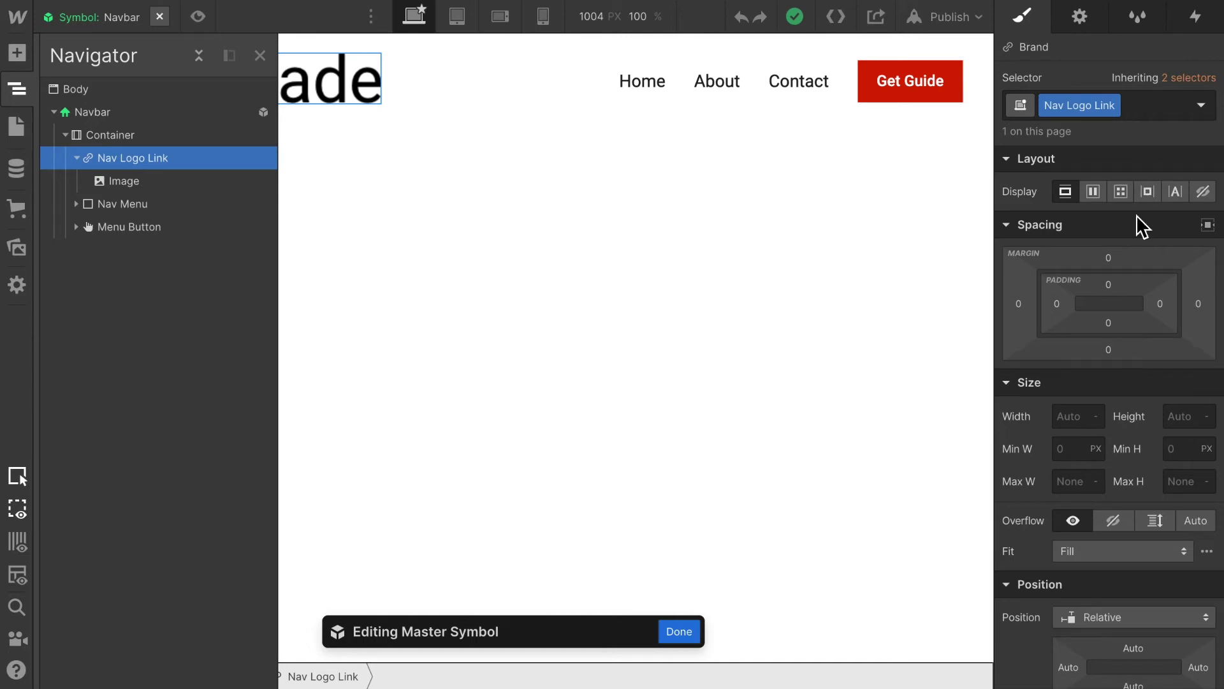
Give Nav Logo Link a 180px width and 15 px top padding, then finish symbol editing
click(1061, 418)
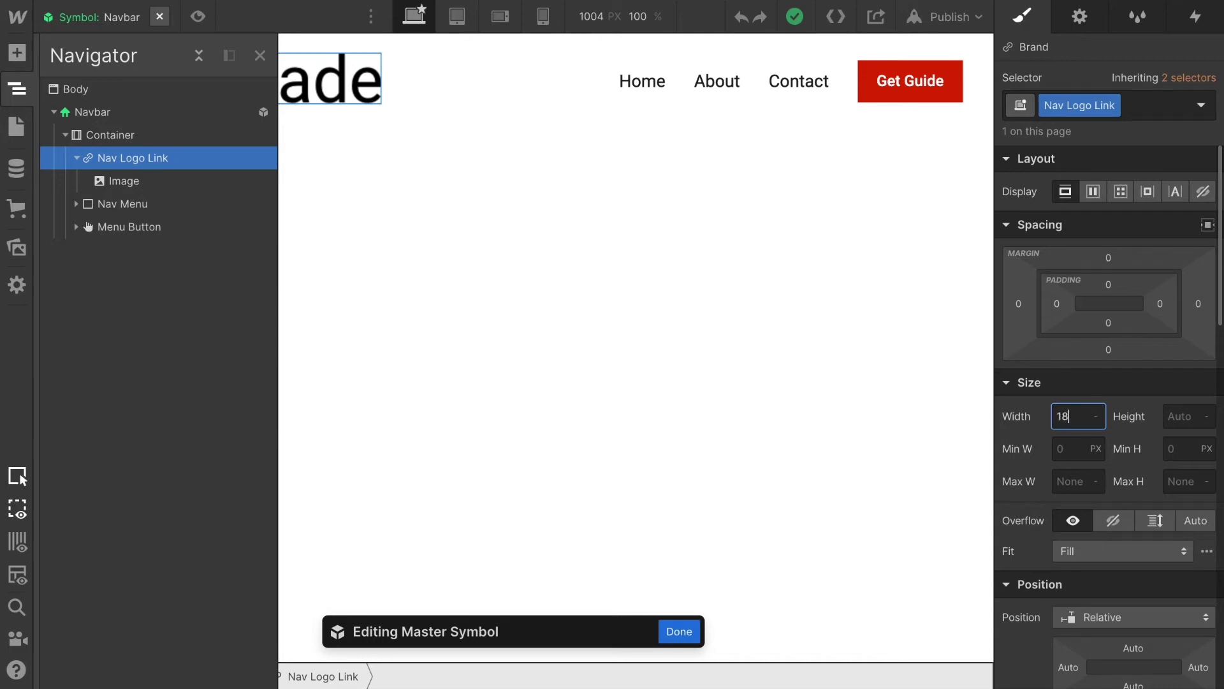
text(180px)
key(Return)
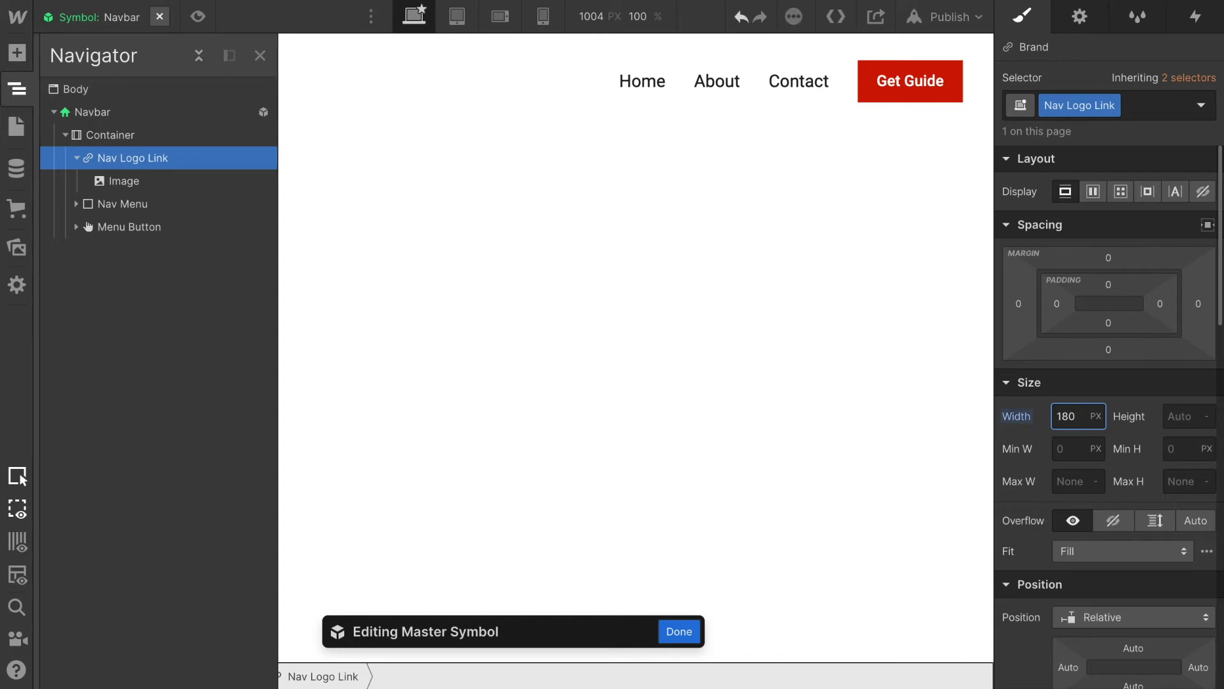
click(1111, 289)
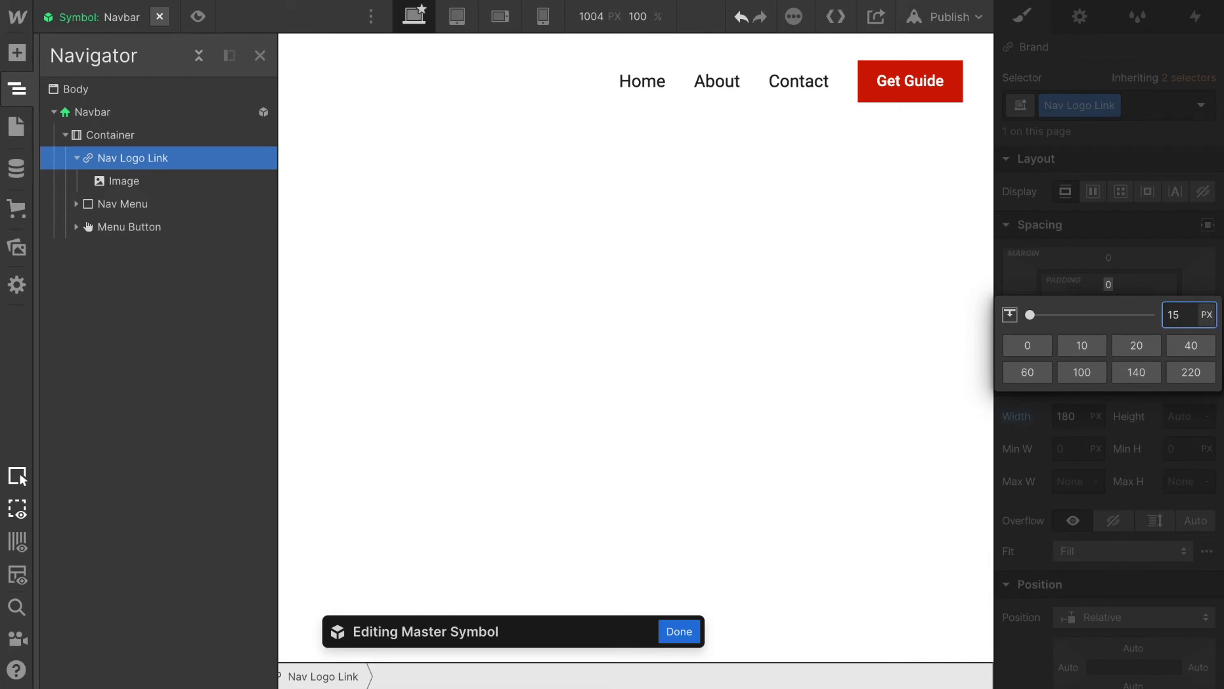
key(Return)
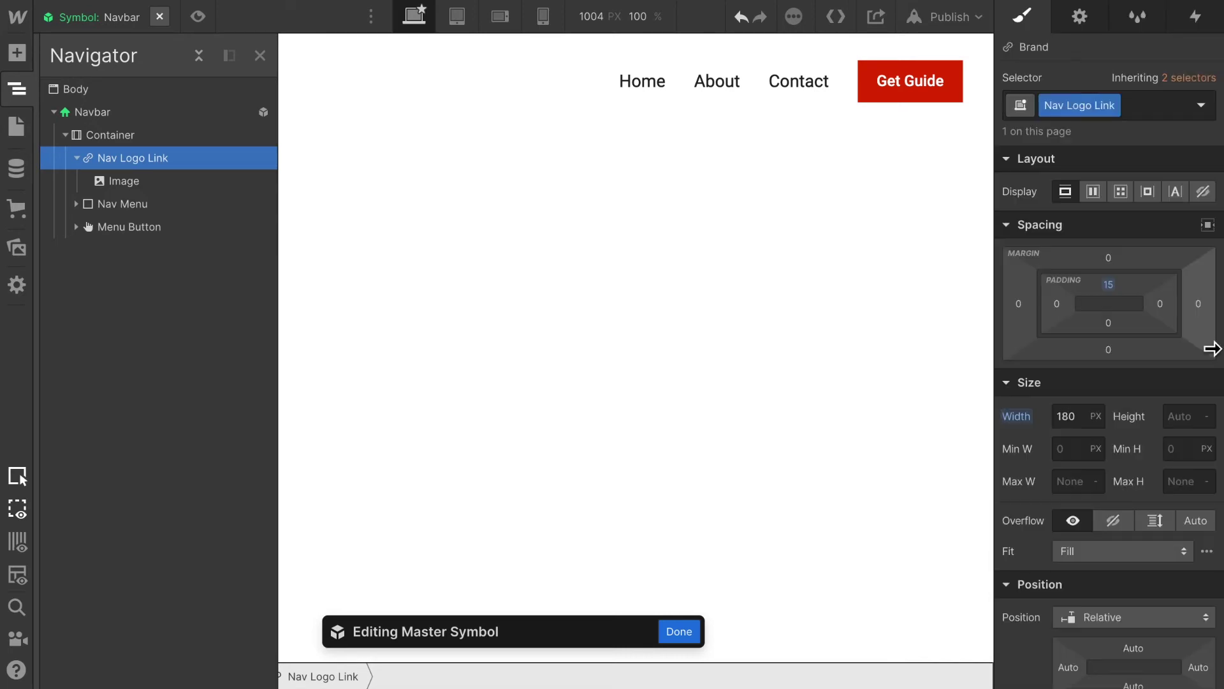
click(1105, 556)
click(1104, 556)
double_click(946, 555)
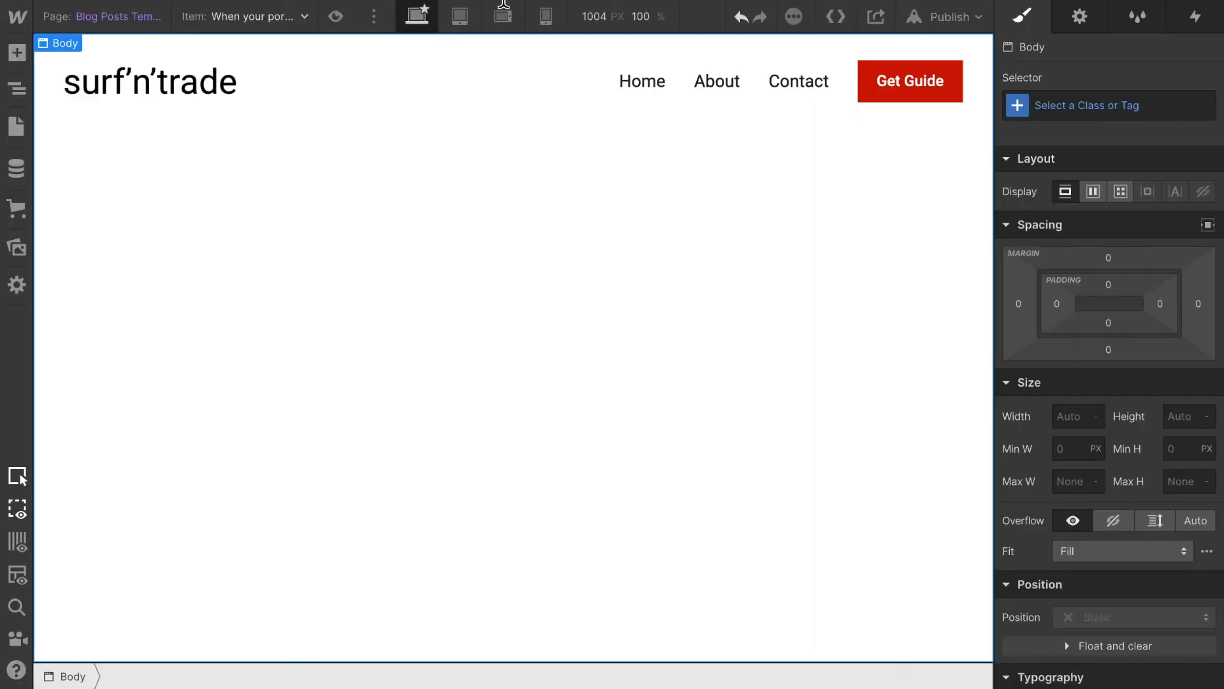
click(948, 25)
Publish to the selected domains and scroll through the live blog listing
click(927, 259)
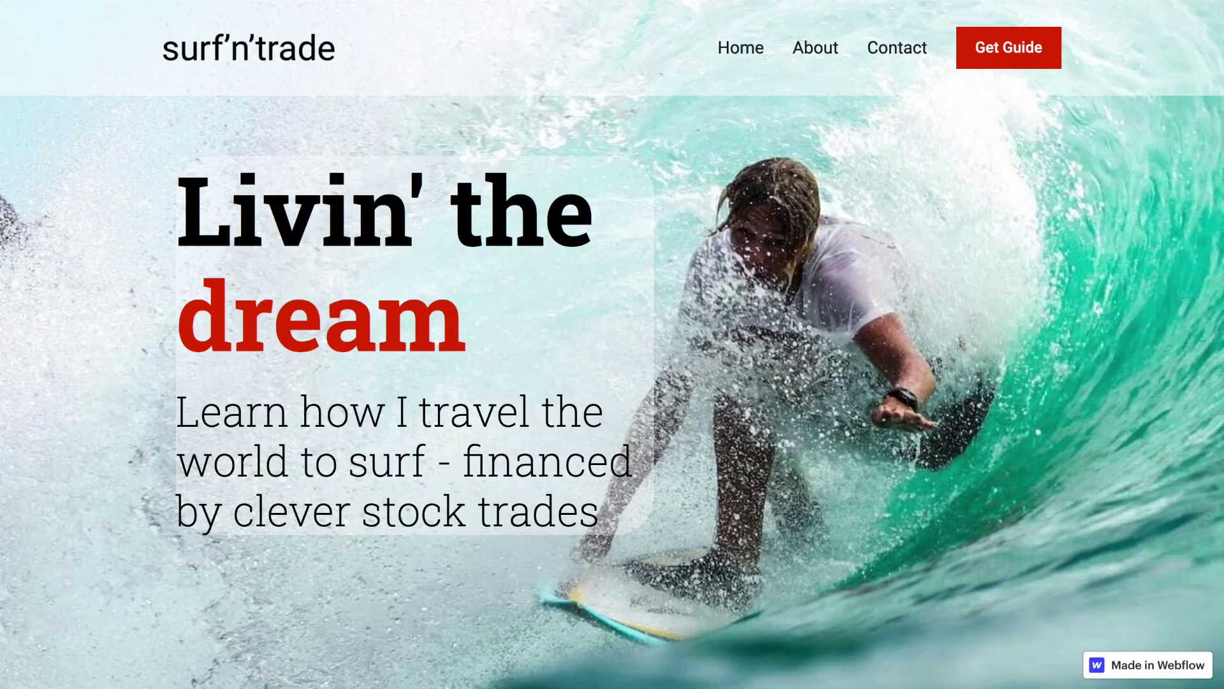
scroll(348, 304, down, 10)
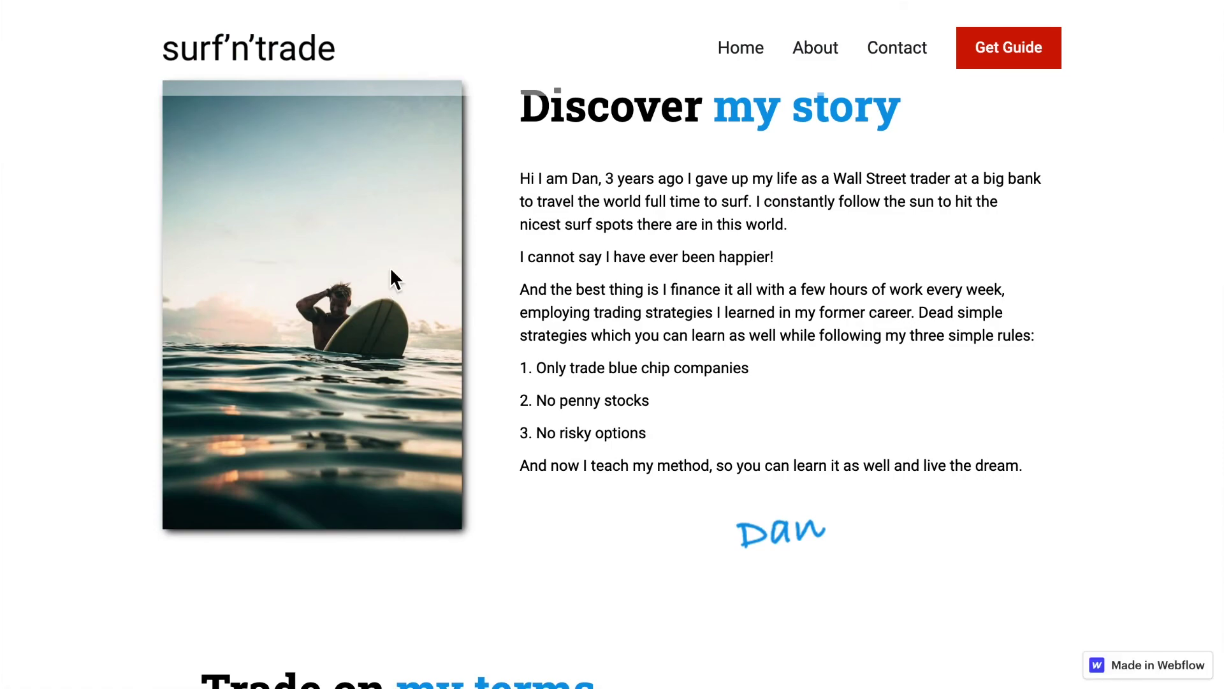
scroll(612, 433, up, 6)
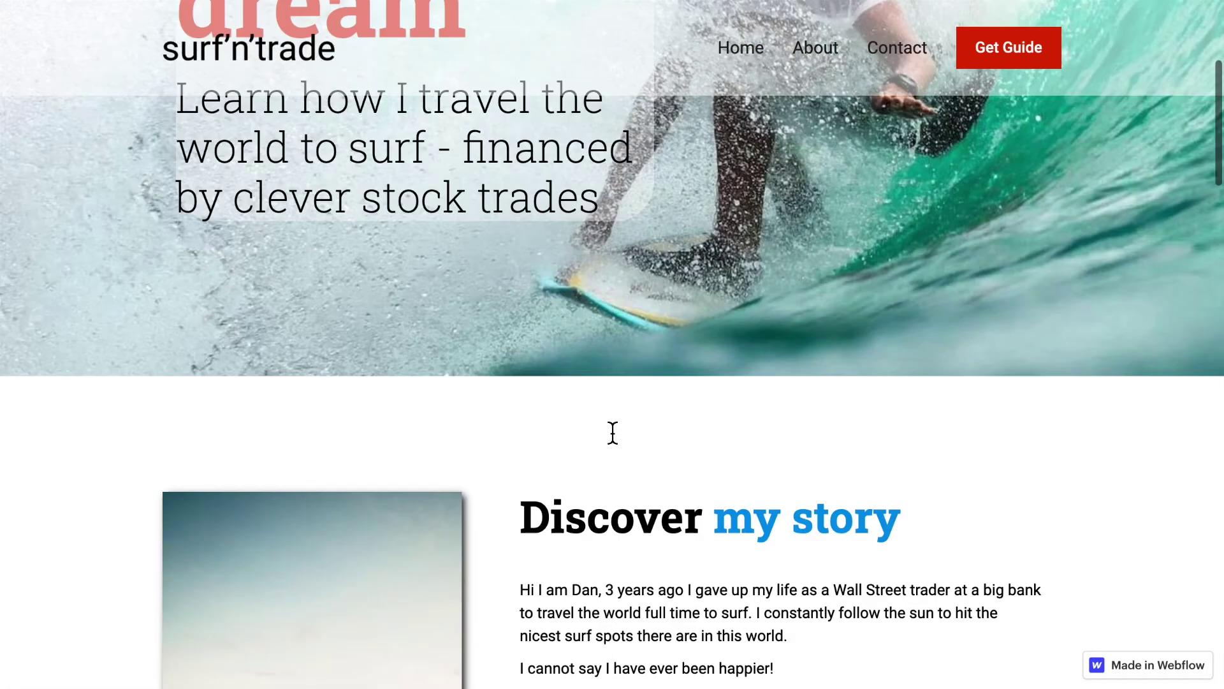
scroll(612, 433, down, 20)
scroll(613, 434, up, 4)
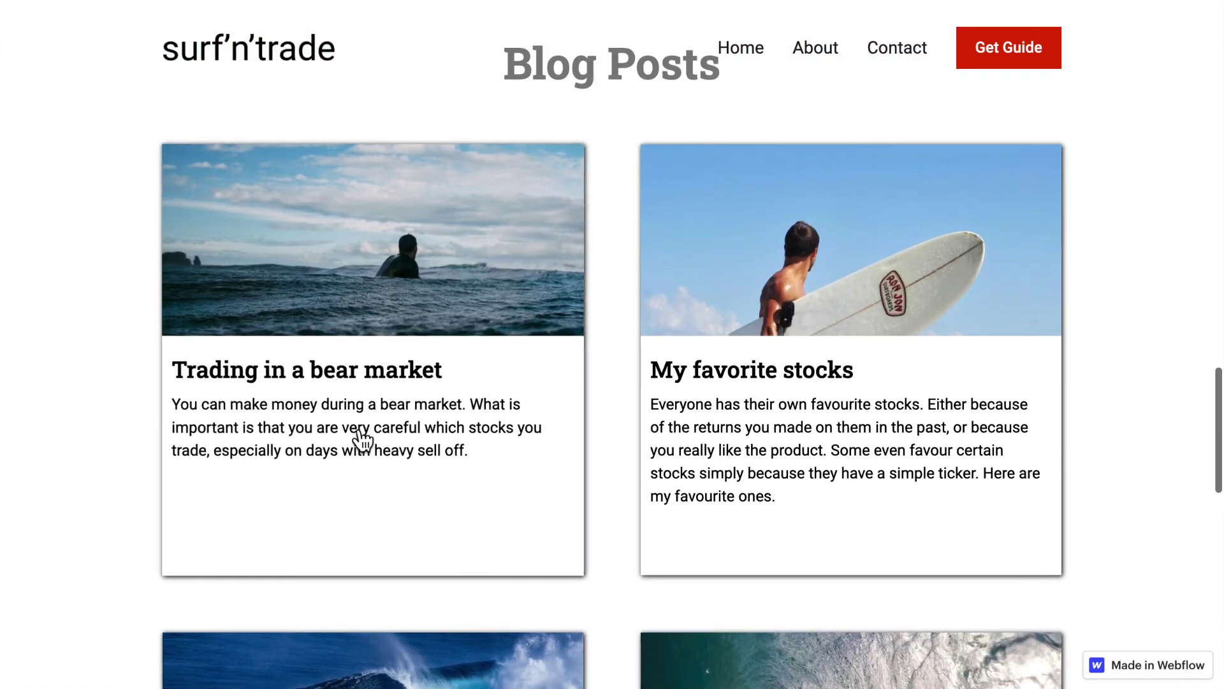
Open the 'Trading in a bear market' post, then close the live site tab
click(359, 439)
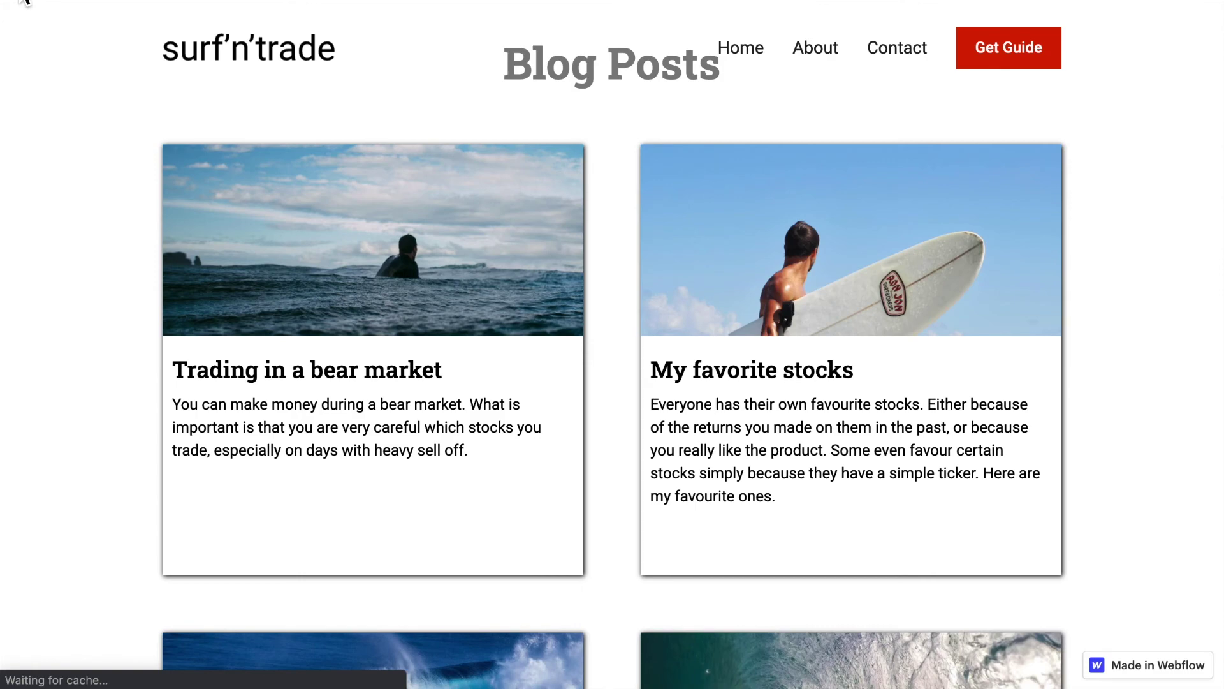
scroll(69, 180, up, 15)
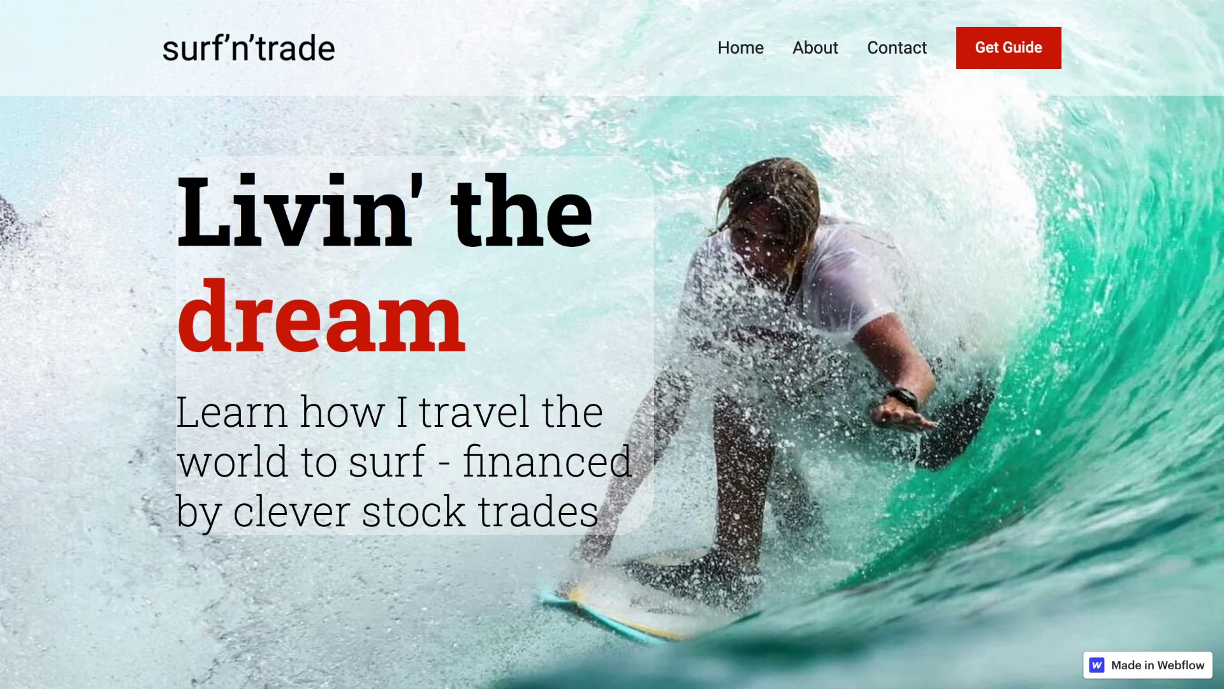
key(ctrl+w)
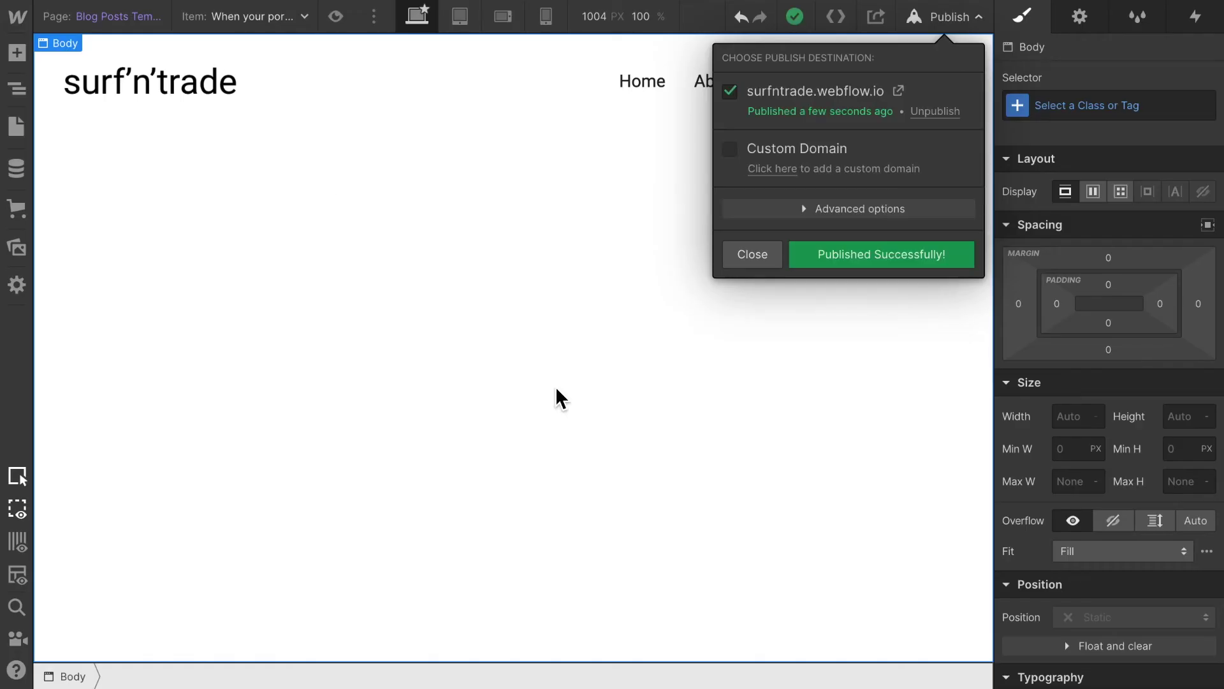
Dismiss the publish confirmation and drag a Section element in directly below the Navbar
click(557, 397)
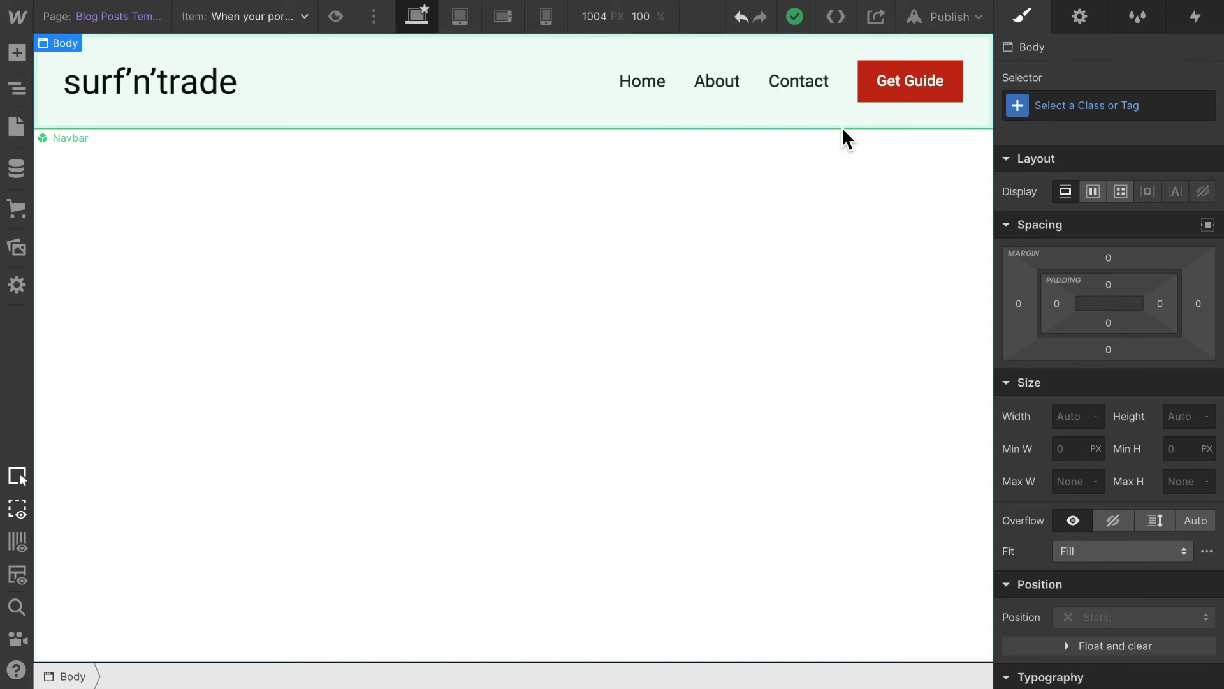
click(17, 56)
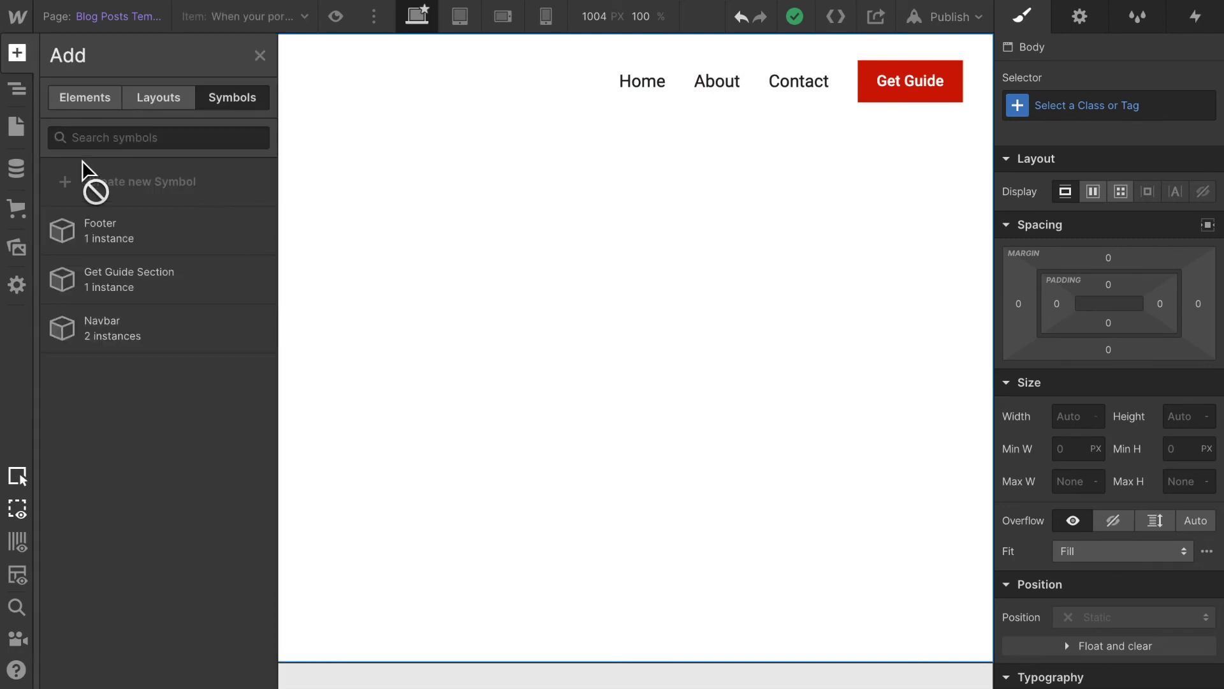
click(88, 103)
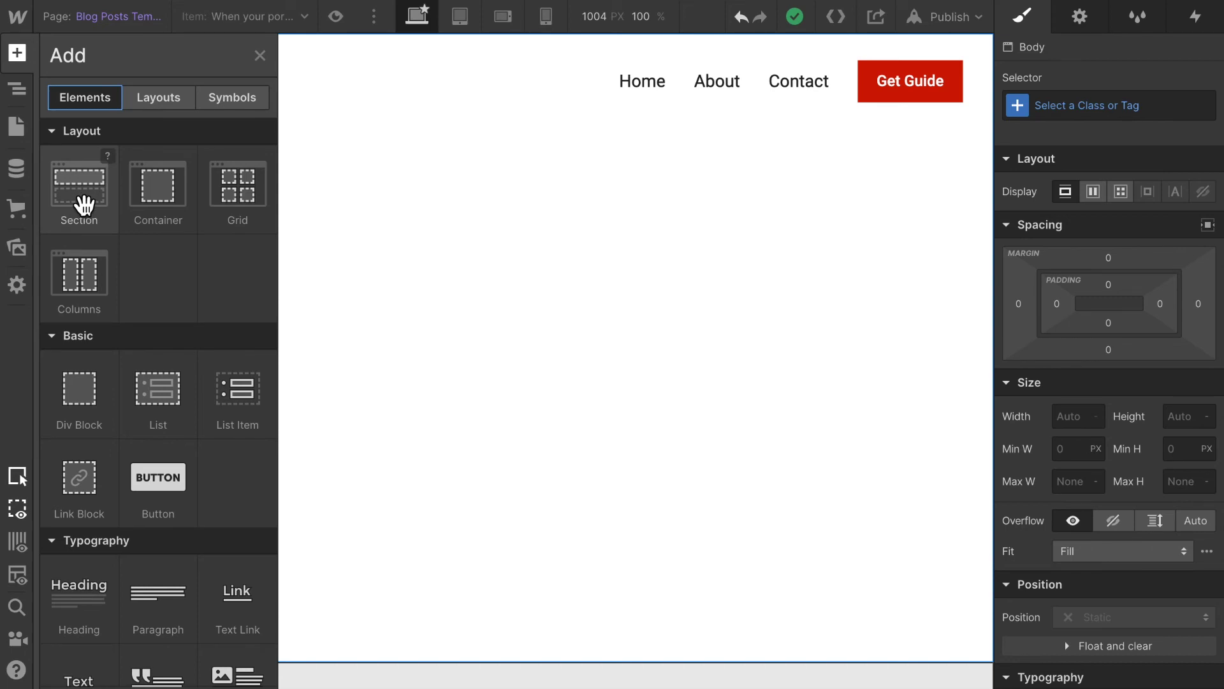
drag(84, 204, 277, 213)
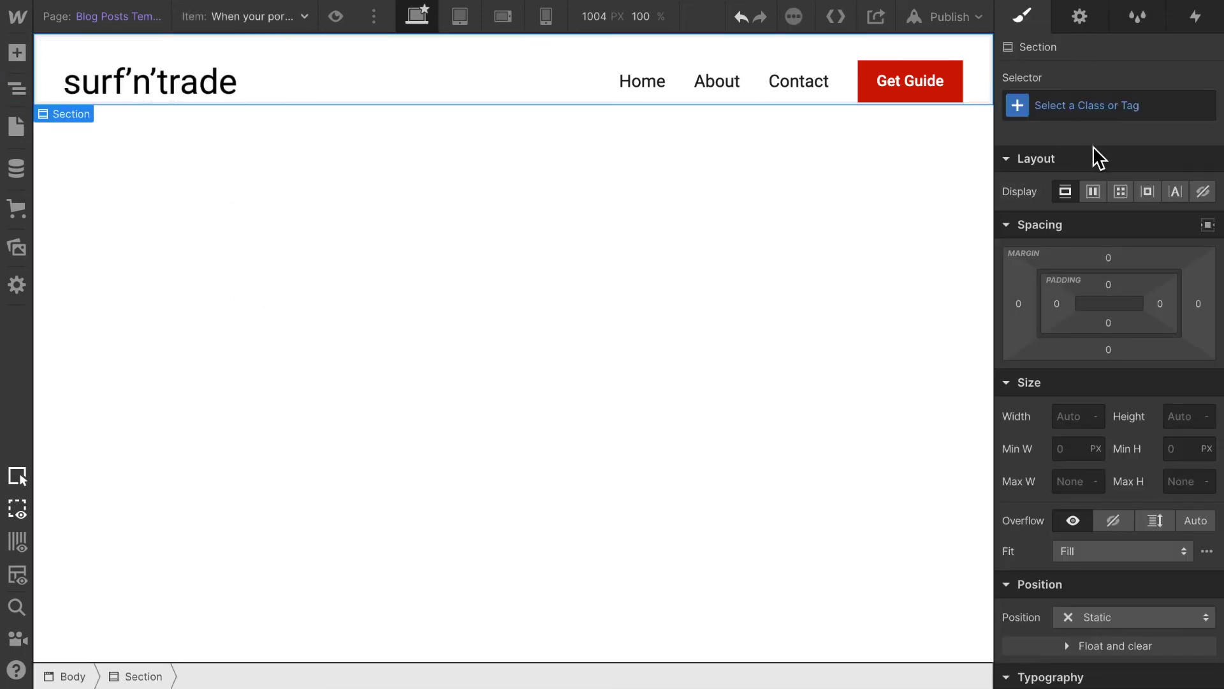
Give the new section the class 'Blog Post Hero Section'
click(1075, 109)
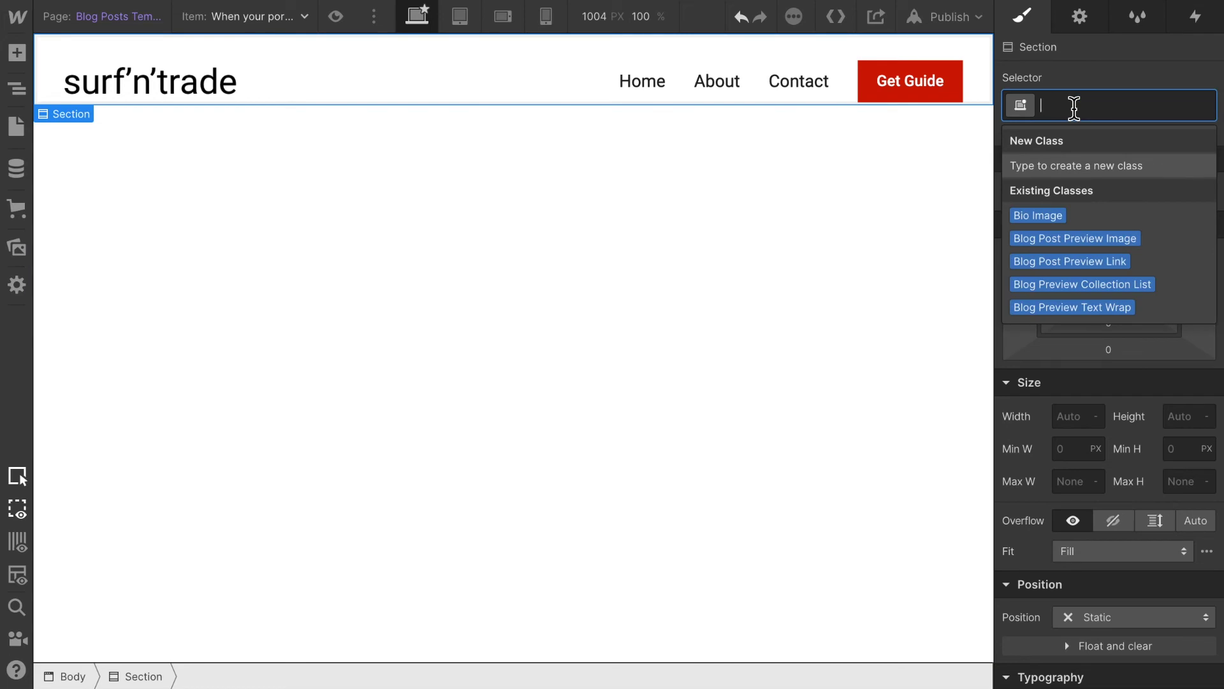
text(B)
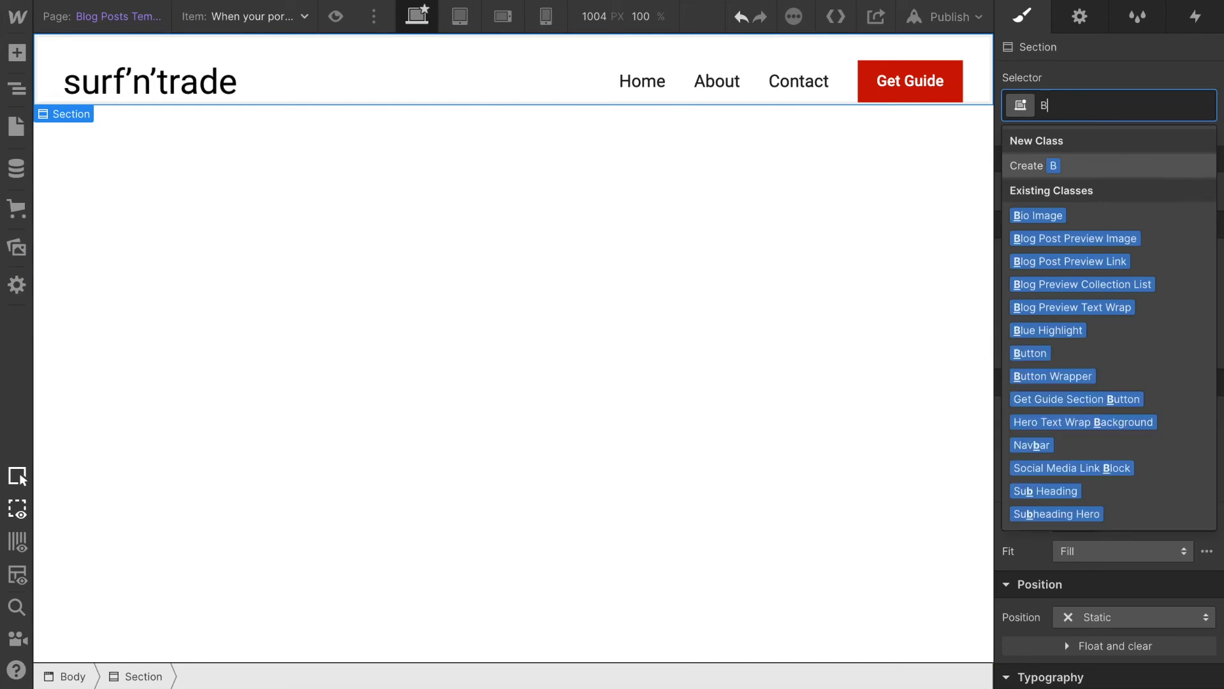
text(log Post )
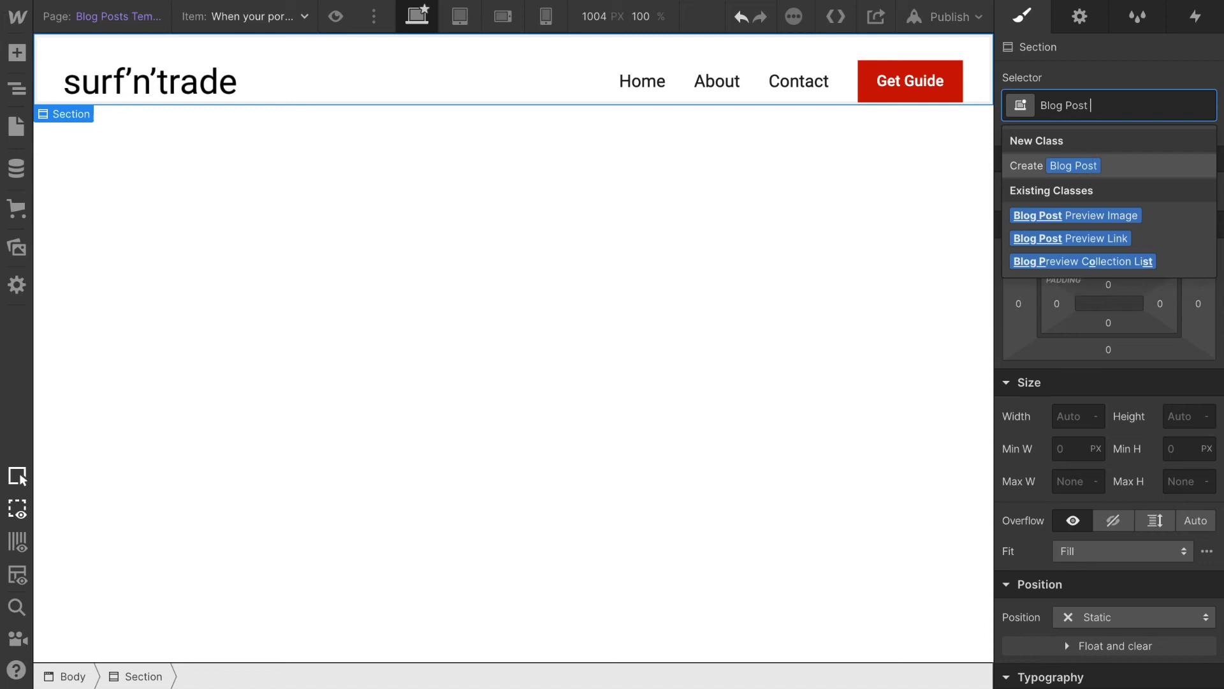
text(Hero )
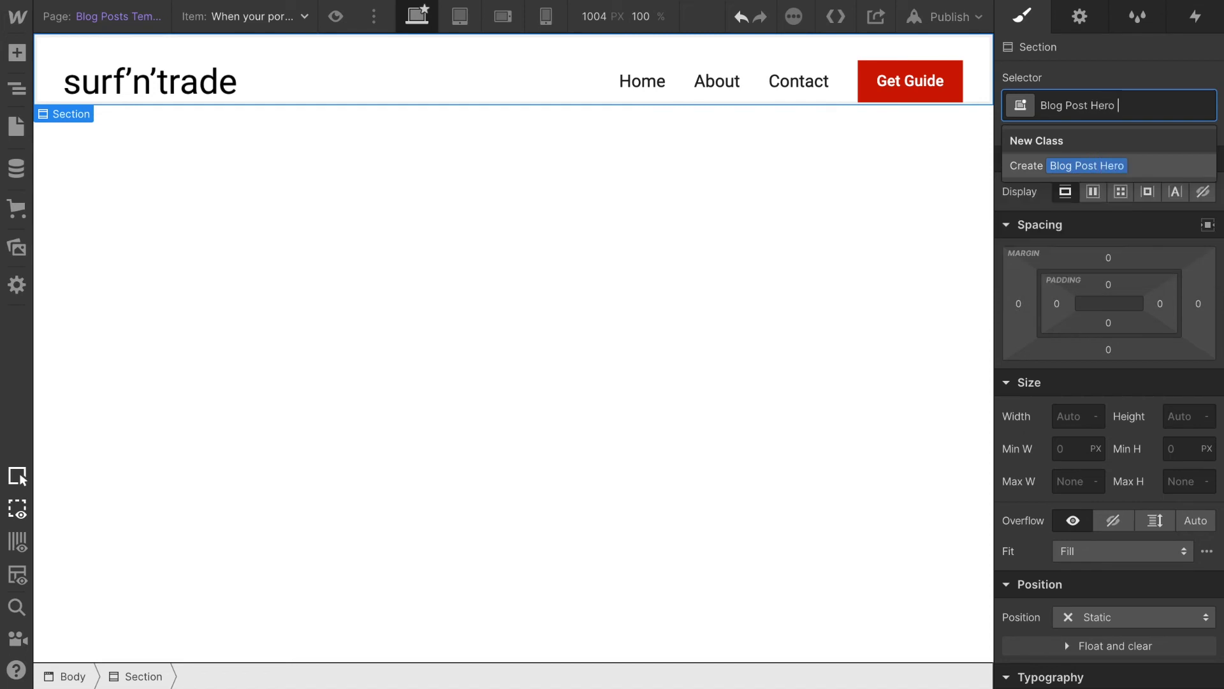
text(Section)
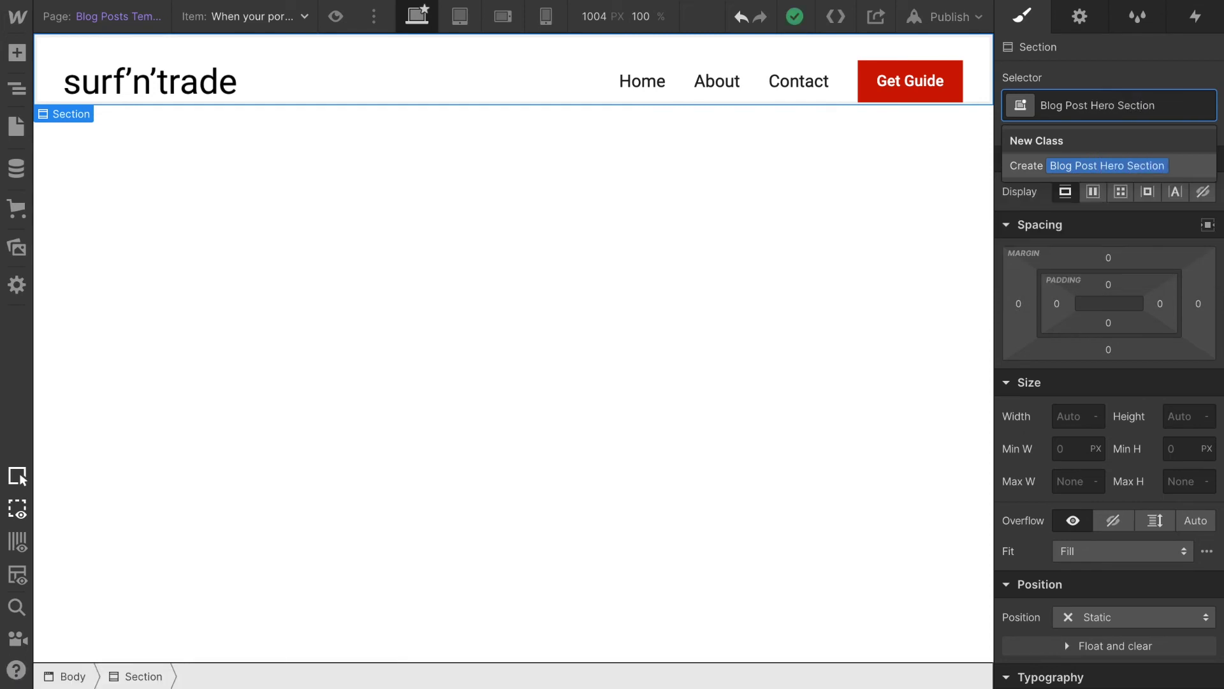
key(Return)
Set the section's width to 100% and its height to 80vh
click(1074, 417)
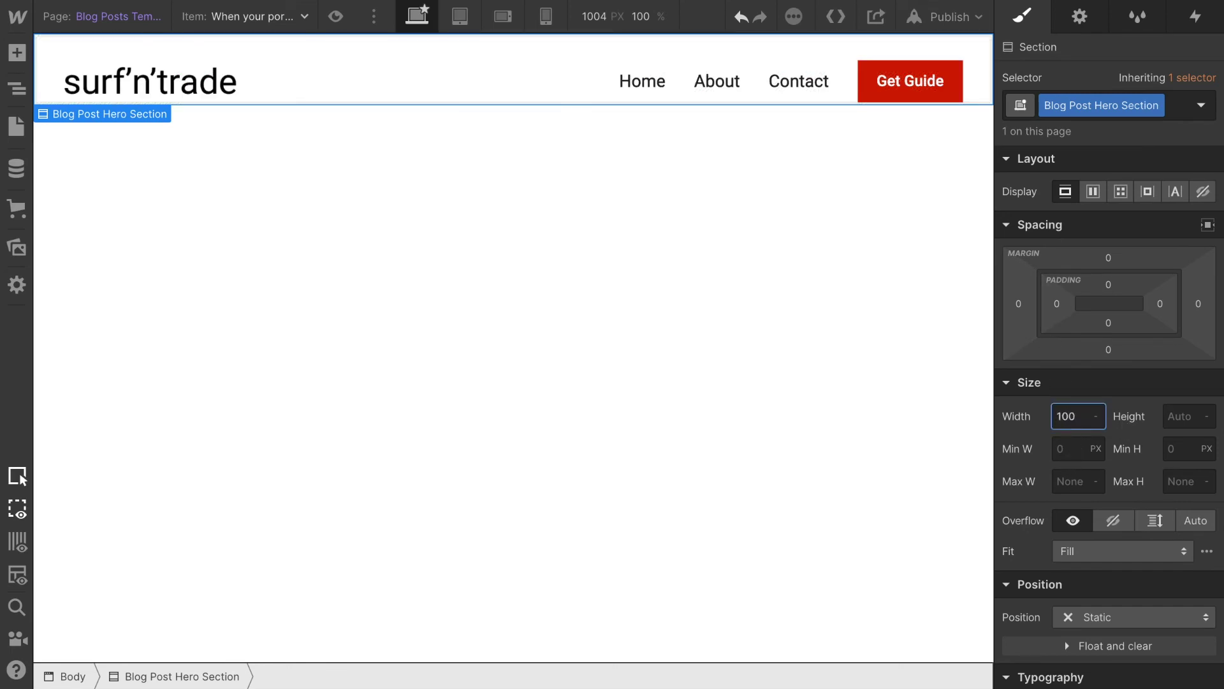
key(Return)
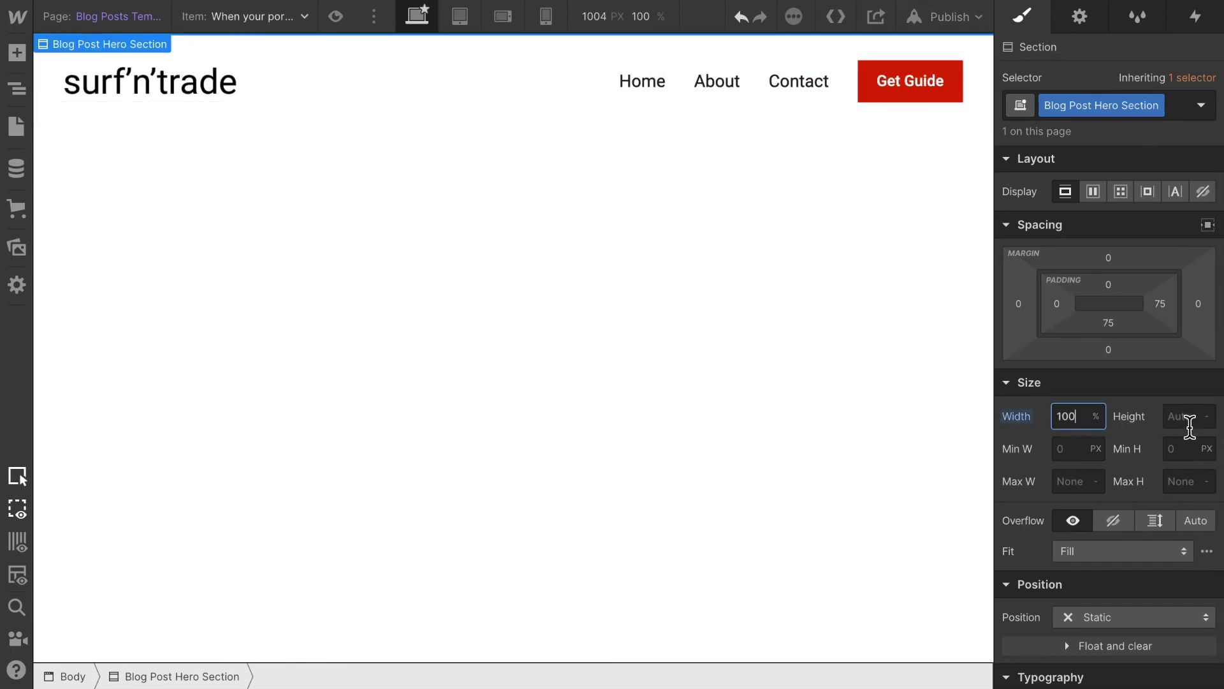
click(1190, 426)
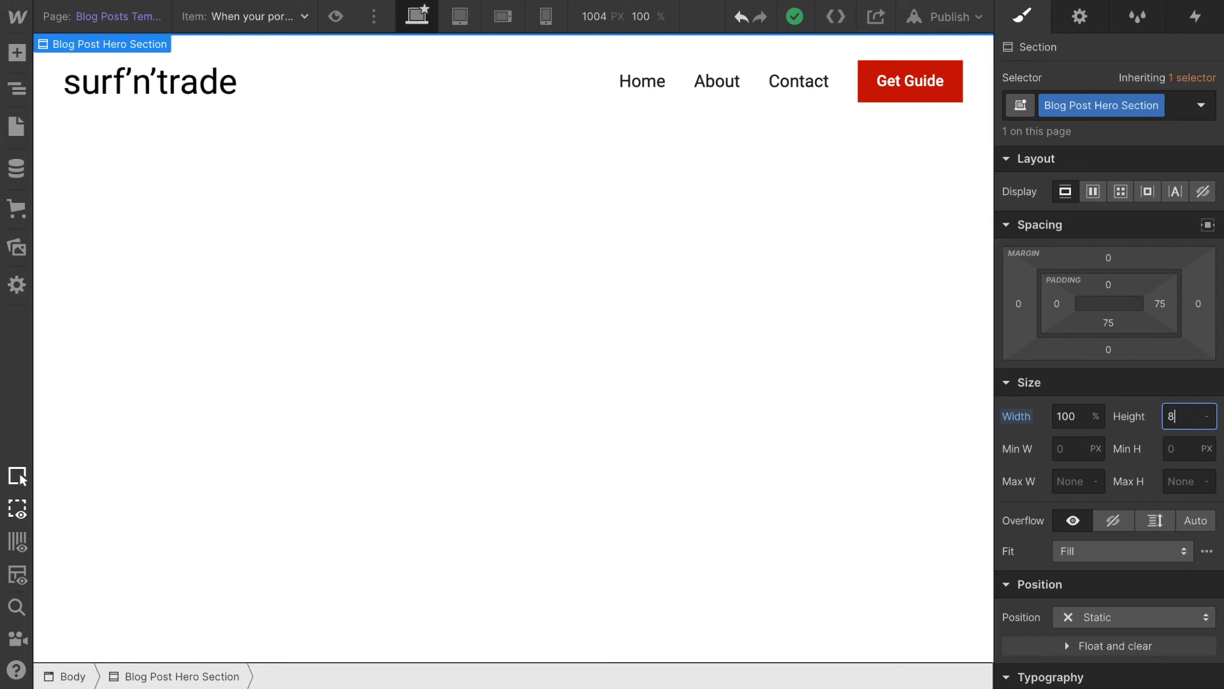
text(h)
key(Return)
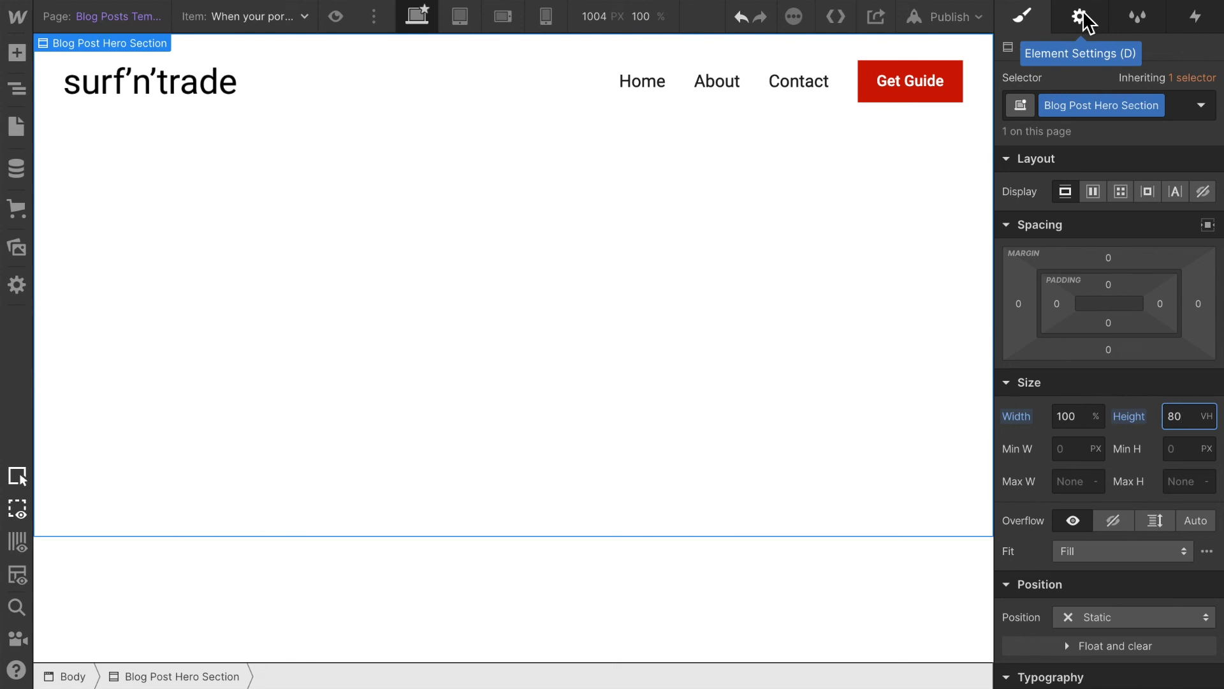
click(1081, 19)
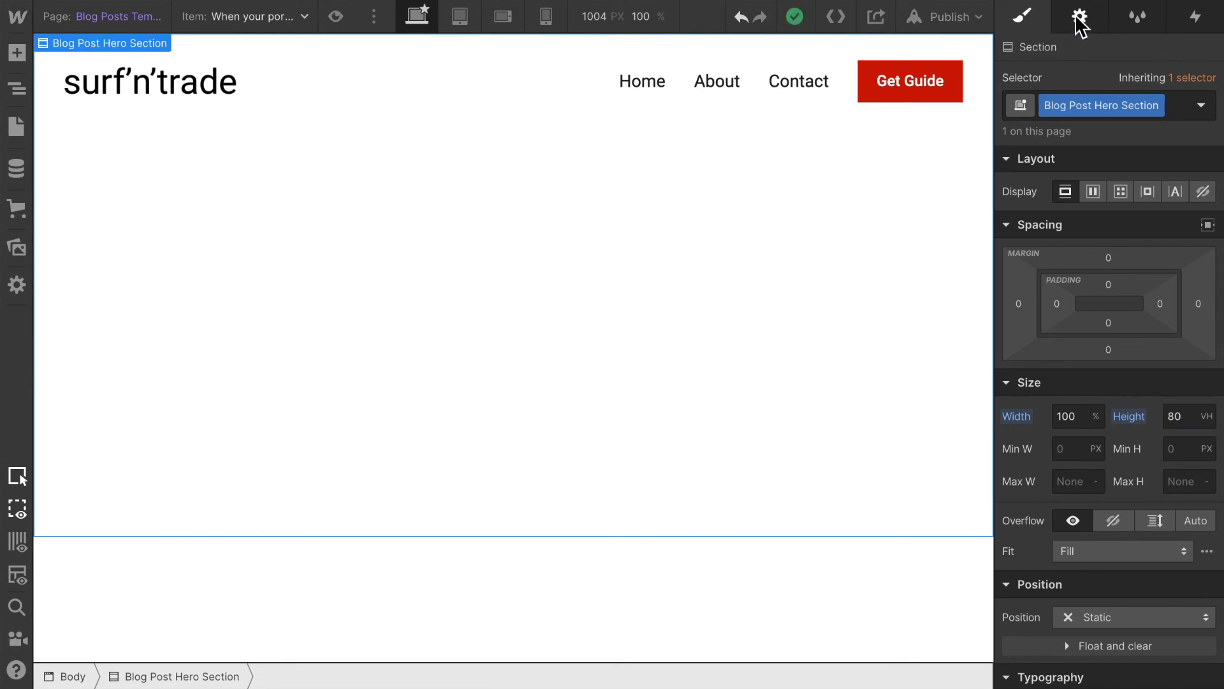
Pull the section's background image from the Blog Posts Hero Image field
click(1067, 378)
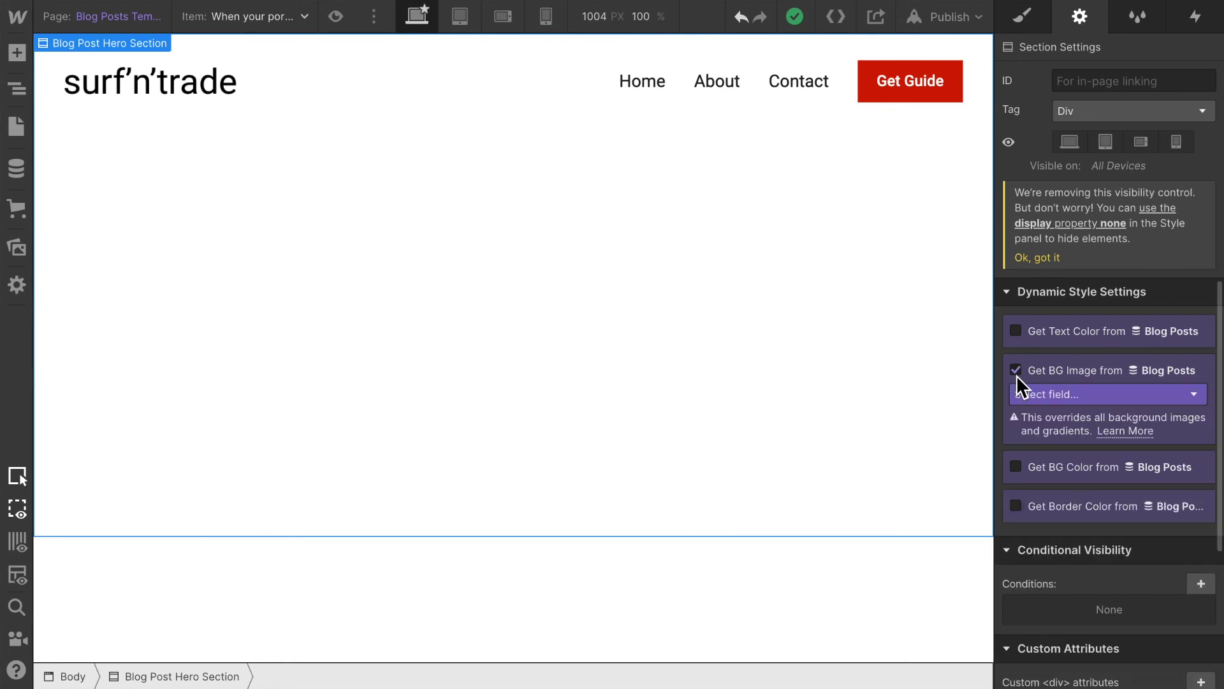
click(1040, 396)
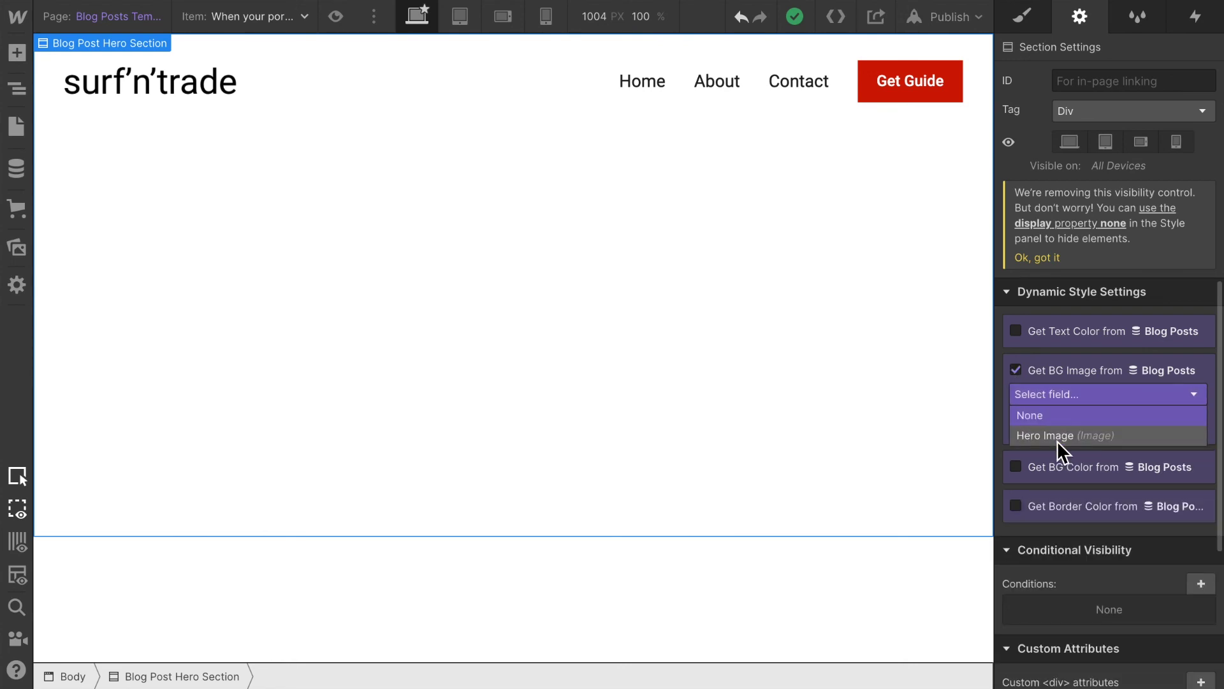
click(1058, 436)
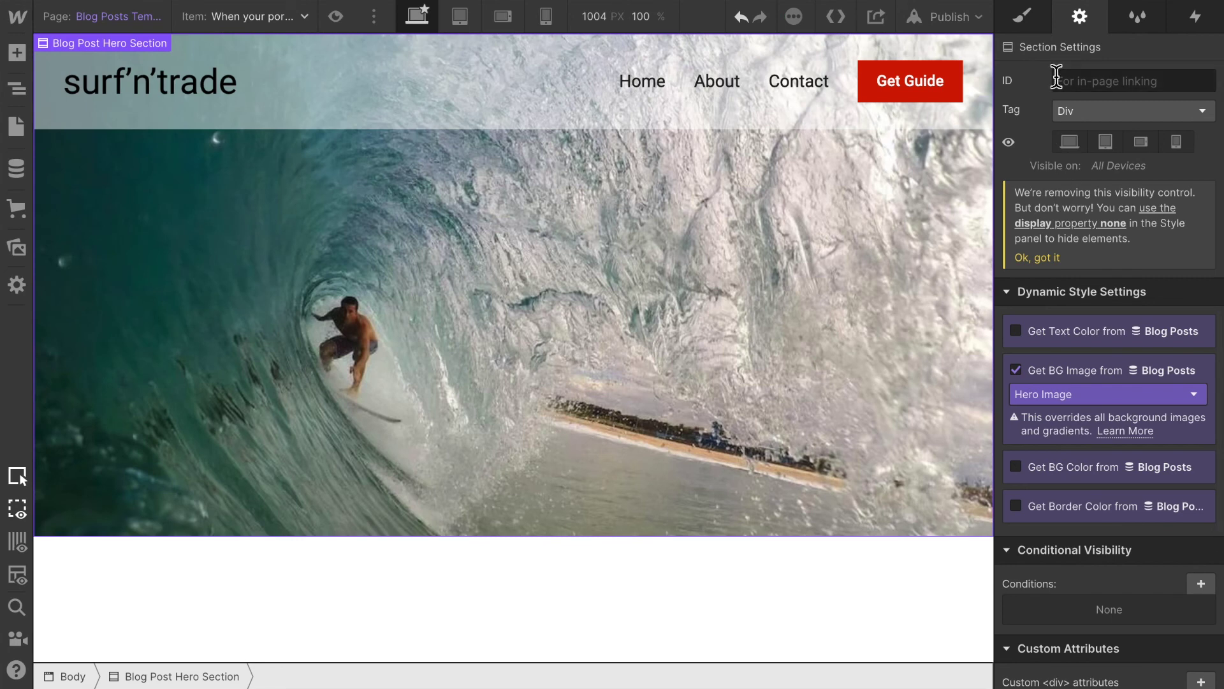
Add a background image layer sized to Cover, then preview the template
click(1023, 19)
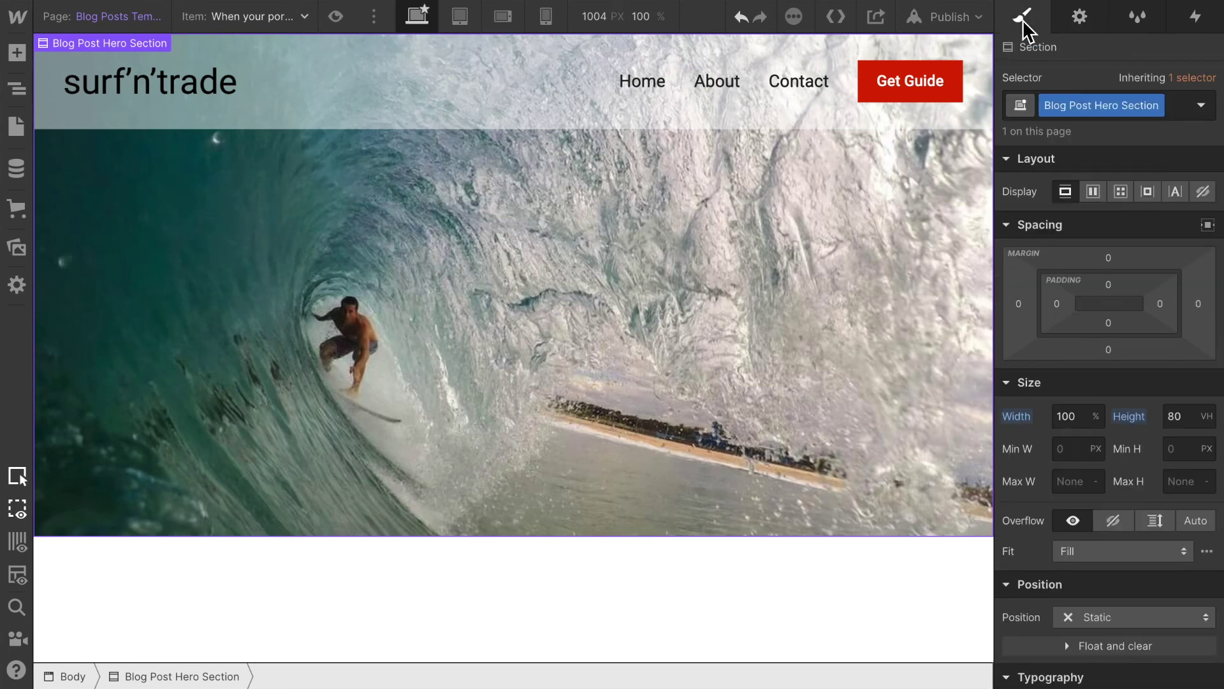
scroll(1102, 478, down, 10)
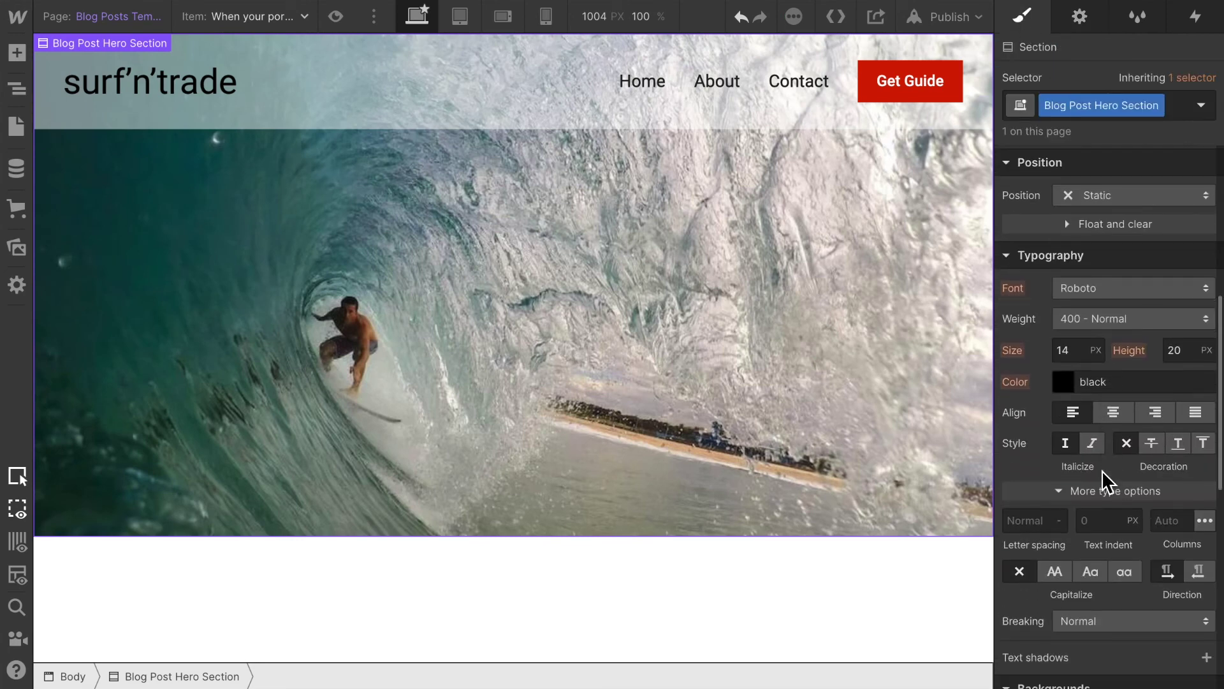
scroll(1102, 469, down, 2)
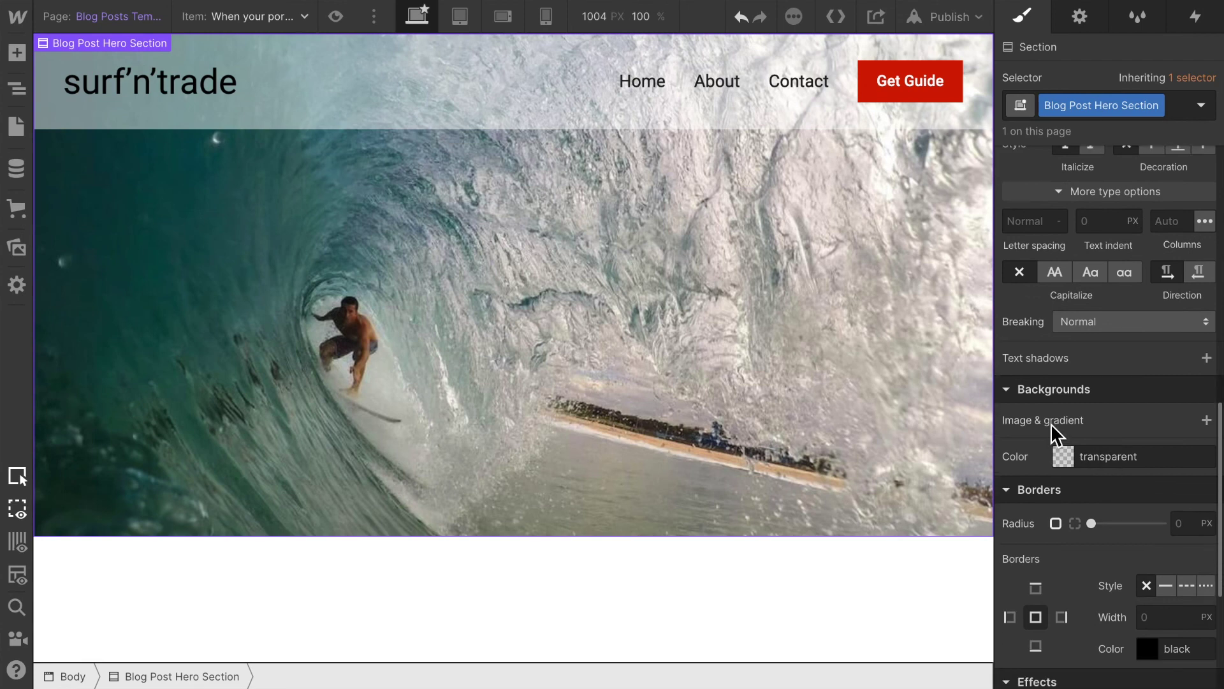
click(1206, 420)
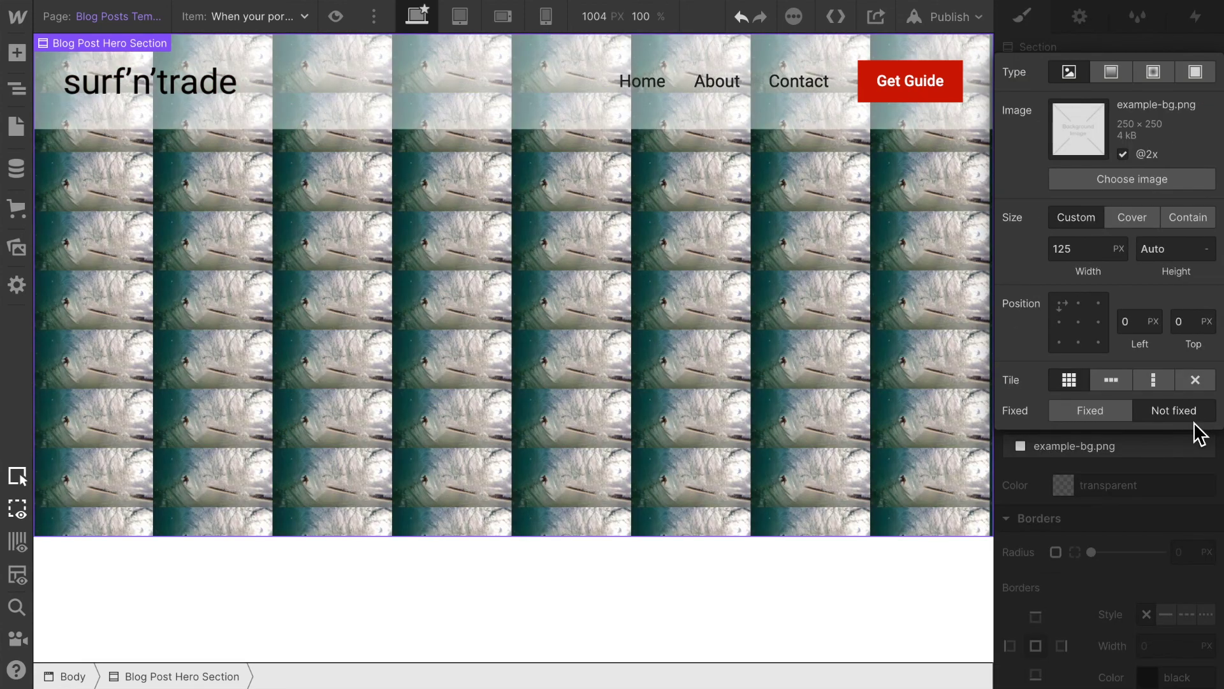
click(1133, 217)
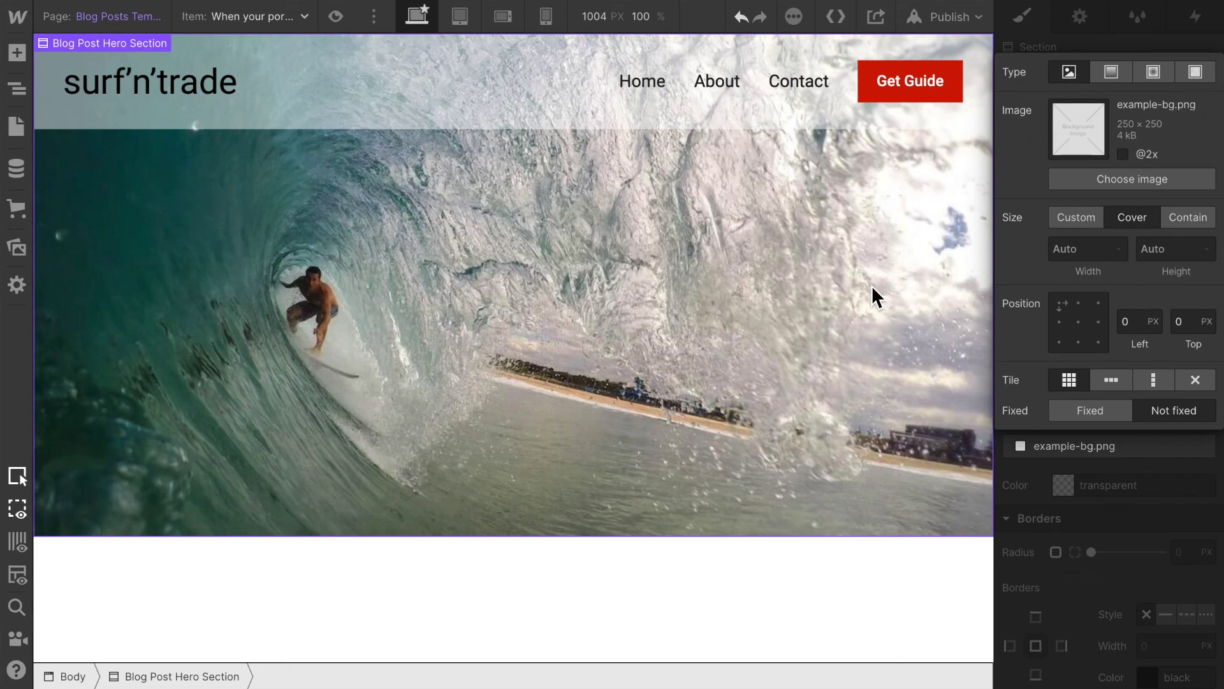
click(335, 16)
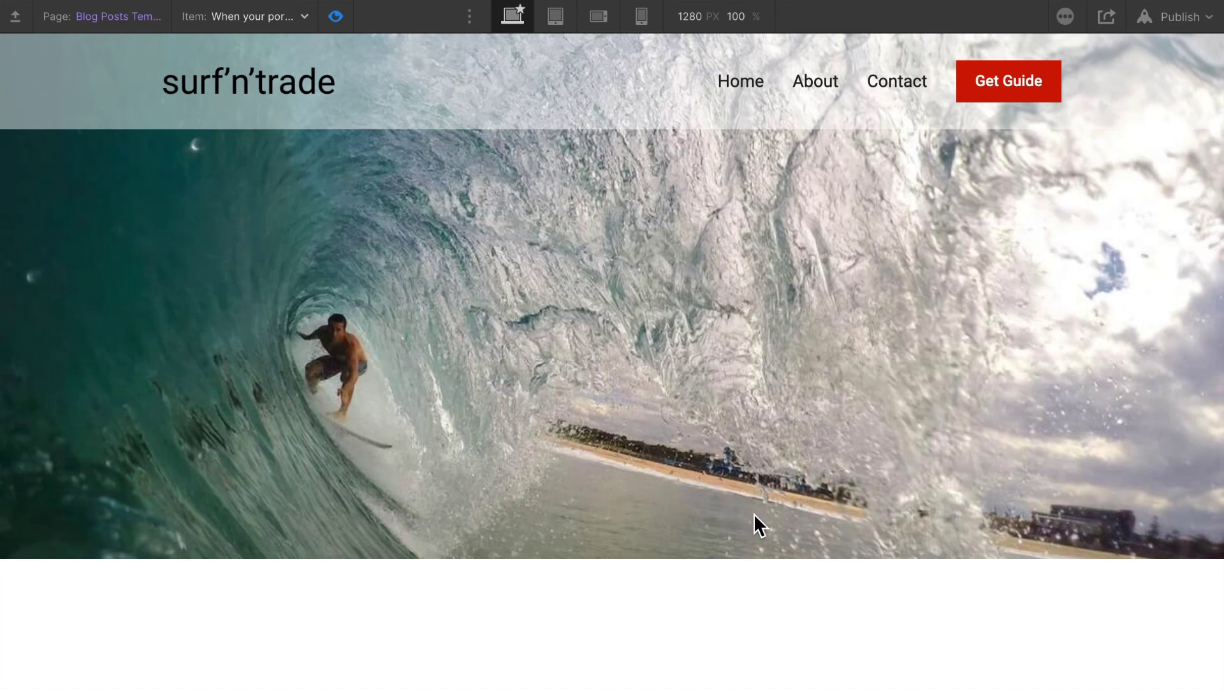